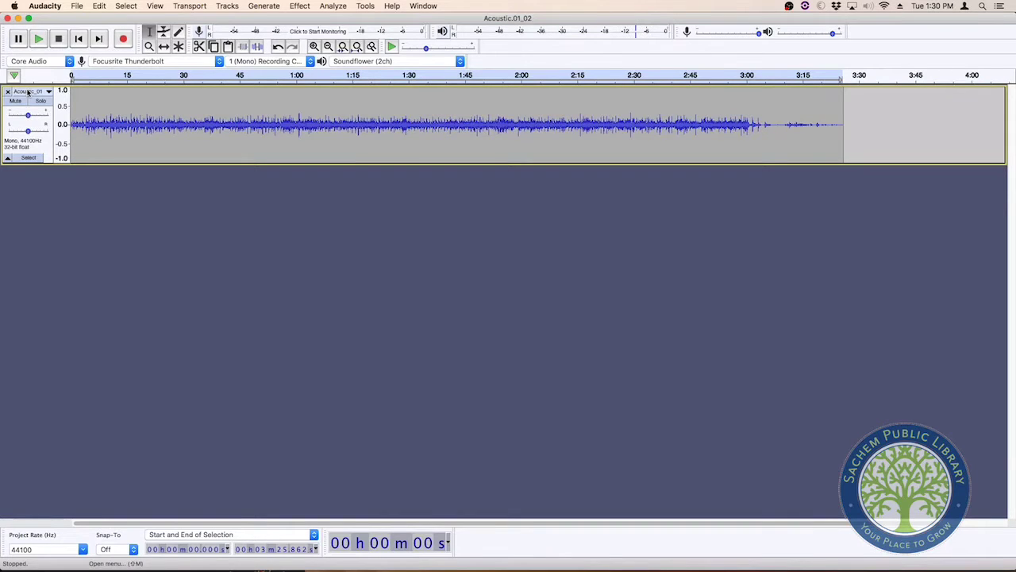
# Select all the audio in the acoustic track
pyautogui.click(27, 159)
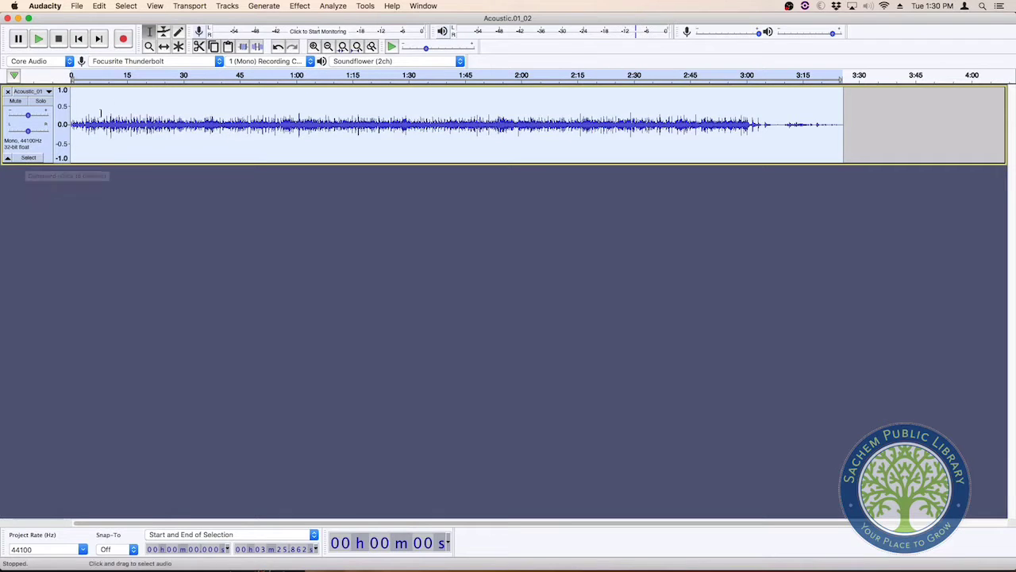
pyautogui.click(299, 6)
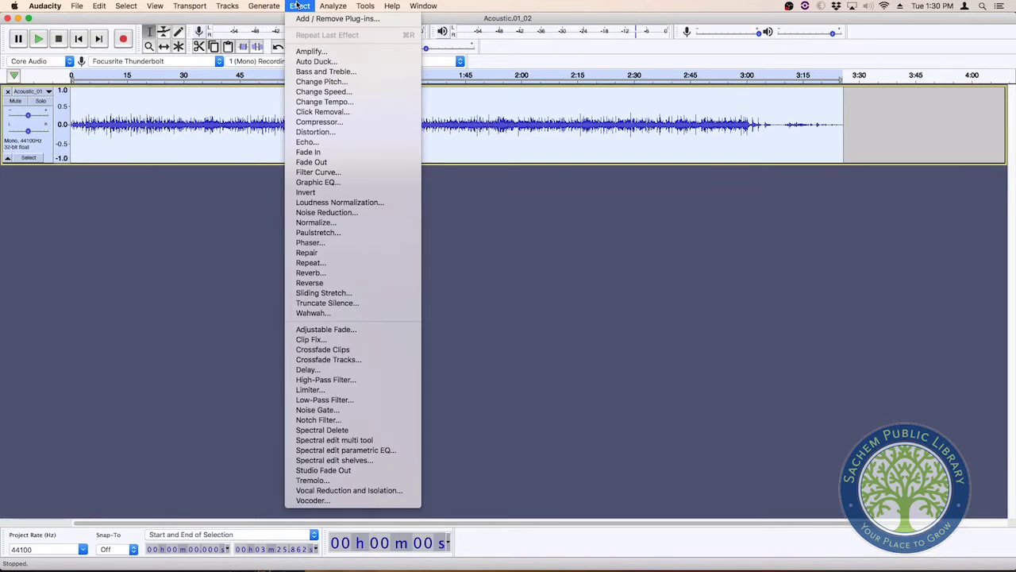
pyautogui.click(316, 274)
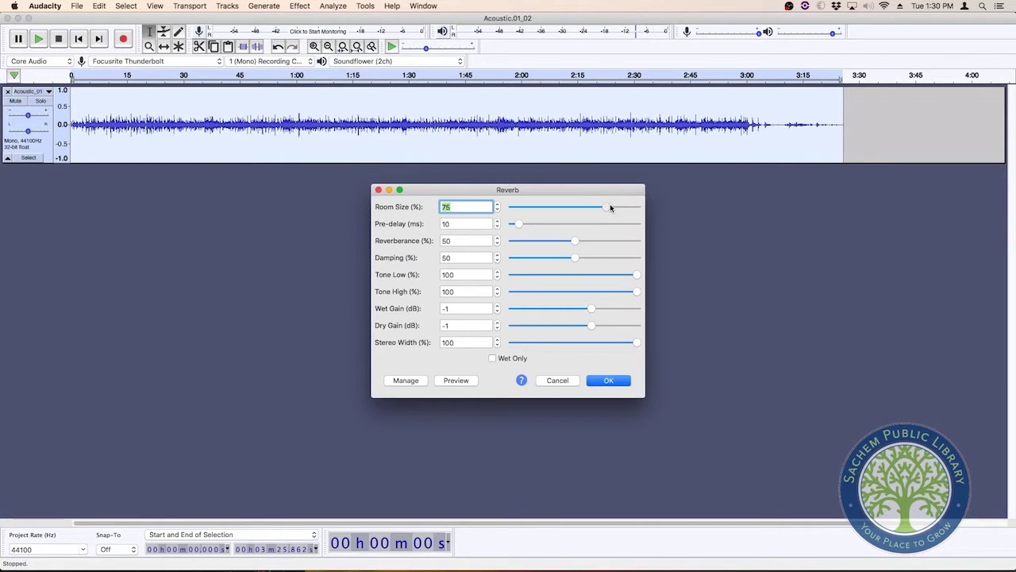
pyautogui.moveTo(610, 207); pyautogui.dragTo(586, 190)
pyautogui.click(565, 381)
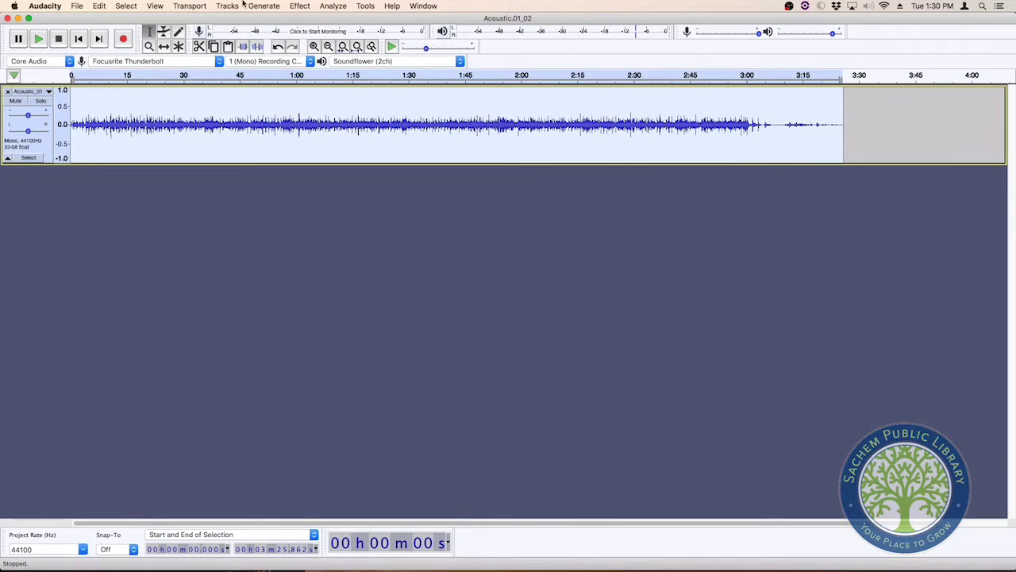
# Play the unprocessed track from the start for about 13 seconds and stop playback
pyautogui.press('space')
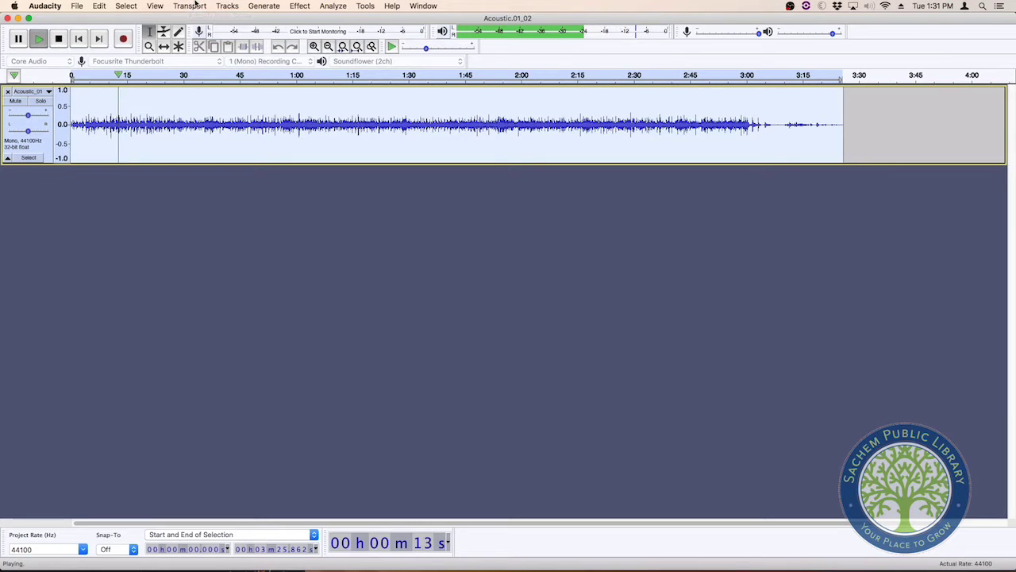
pyautogui.press('space')
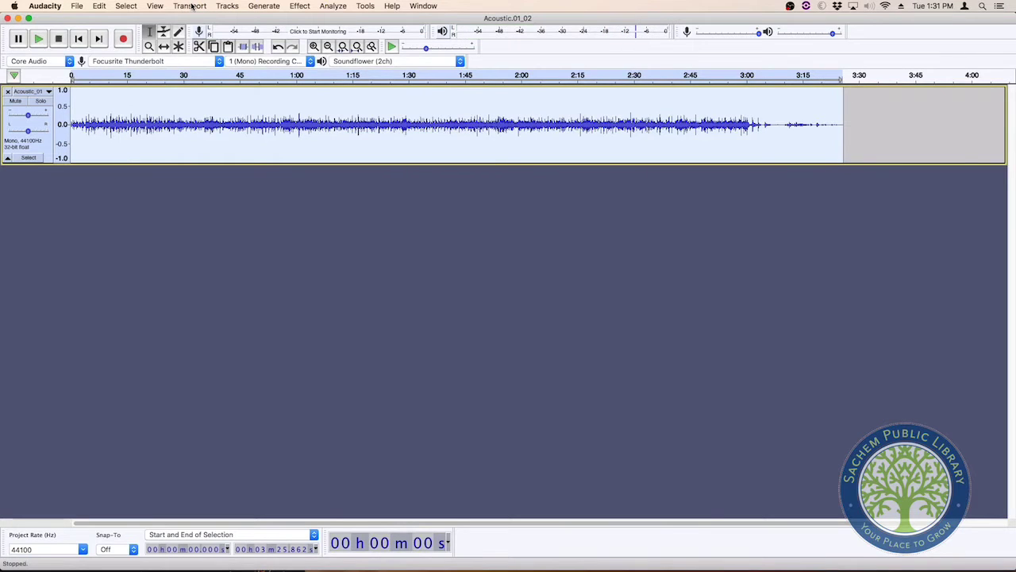
# Apply the Reverb effect to the selected track with a room size of 50%
pyautogui.click(300, 5)
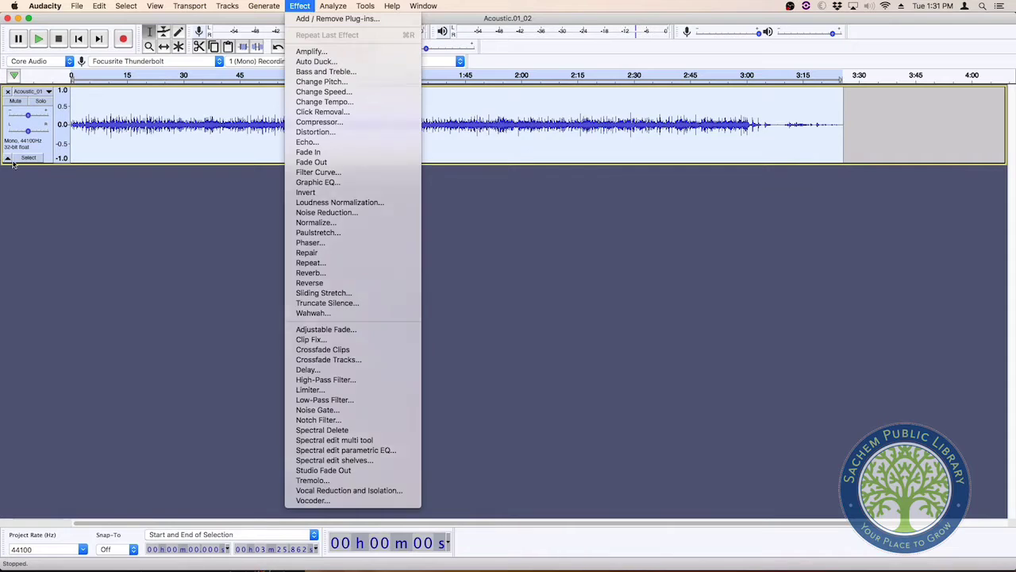
pyautogui.click(300, 5)
pyautogui.click(299, 6)
pyautogui.click(347, 273)
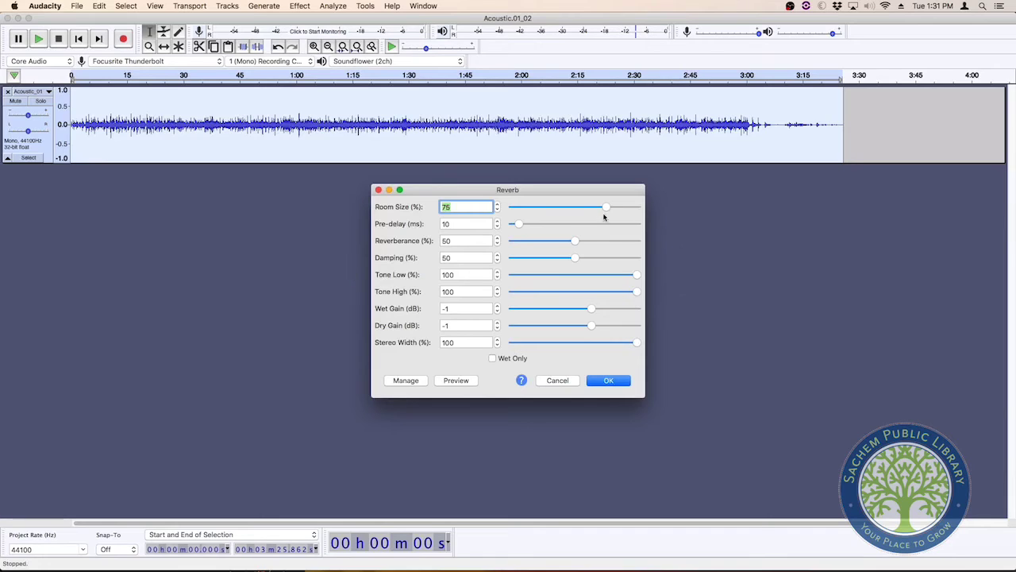
pyautogui.moveTo(605, 207); pyautogui.dragTo(575, 202)
pyautogui.click(602, 381)
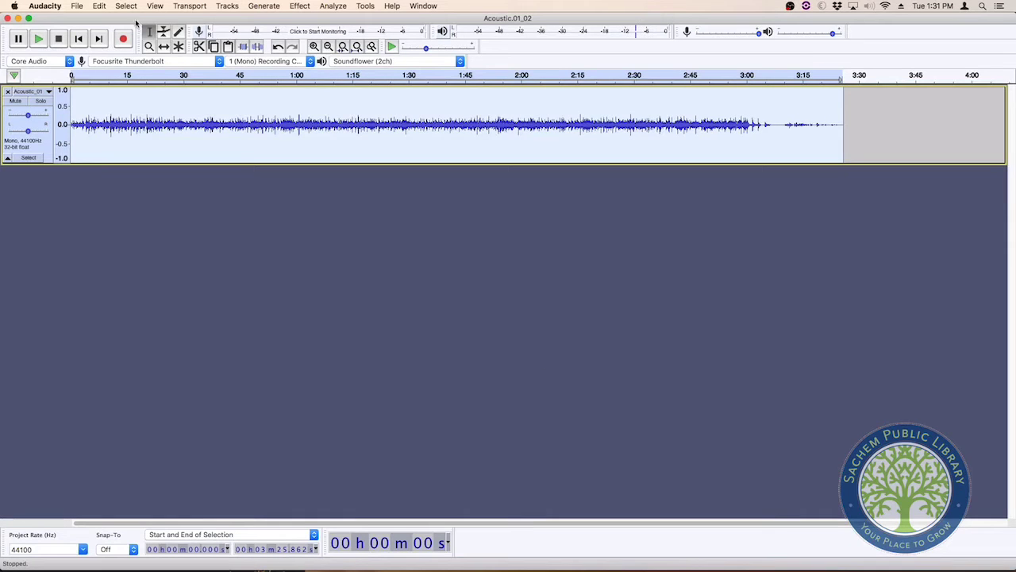
# Listen to the opening seconds of the track with the 50% room size reverb and undo the effect
pyautogui.click(39, 35)
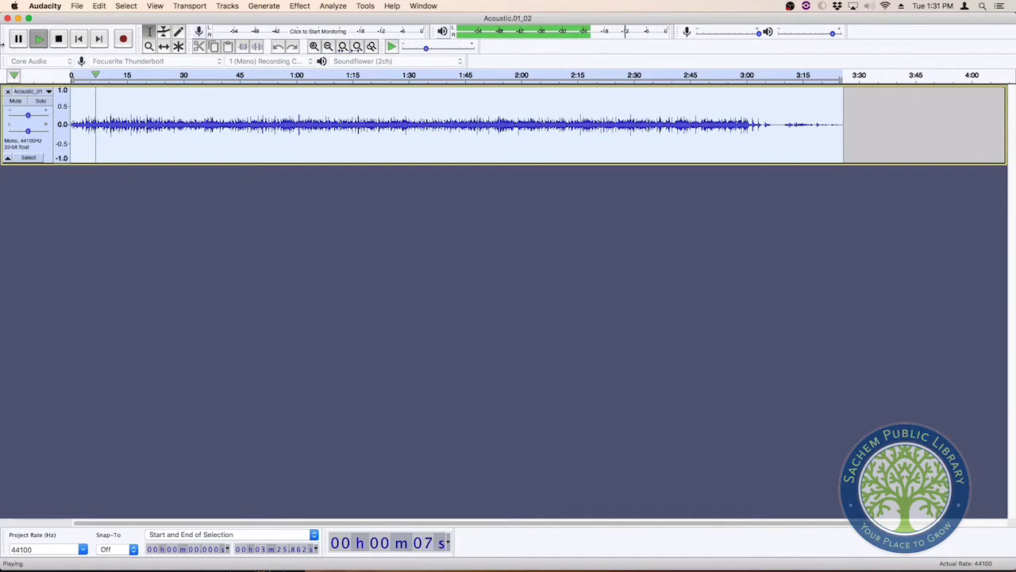
pyautogui.press('space')
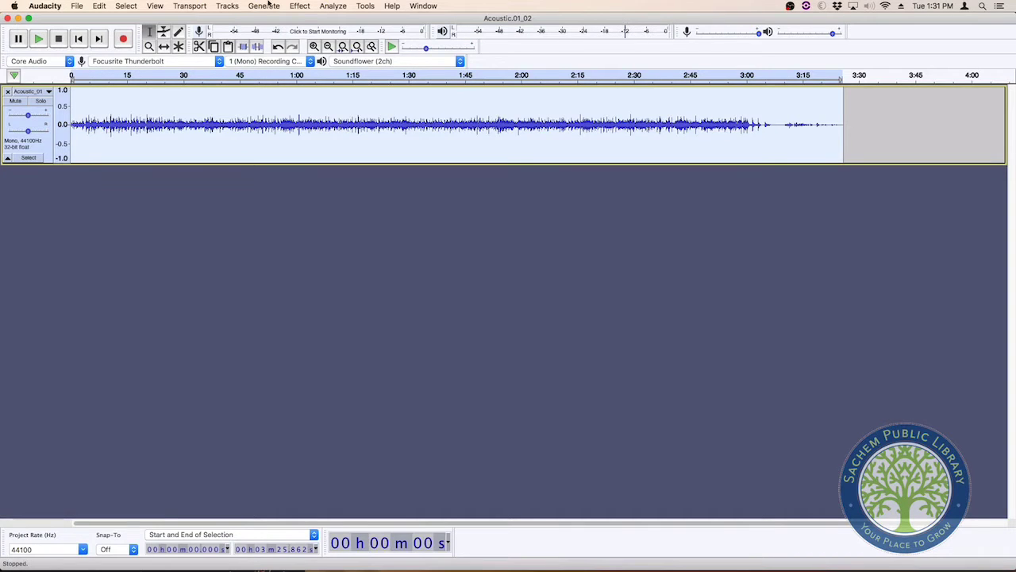
pyautogui.click(299, 6)
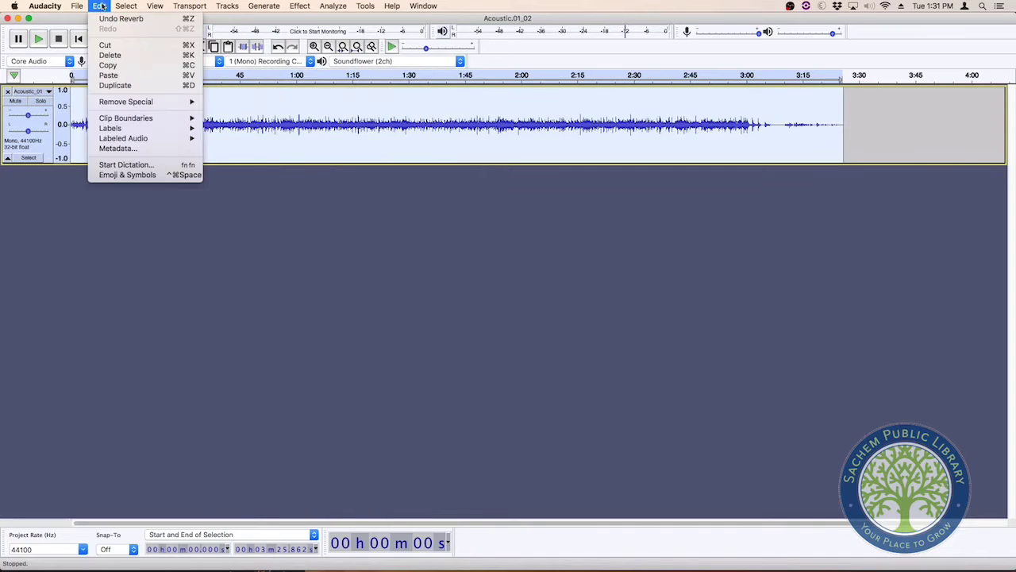
pyautogui.click(109, 20)
# Apply Reverb to the track with a room size of 25% and a pre-delay of 98 ms
pyautogui.click(310, 5)
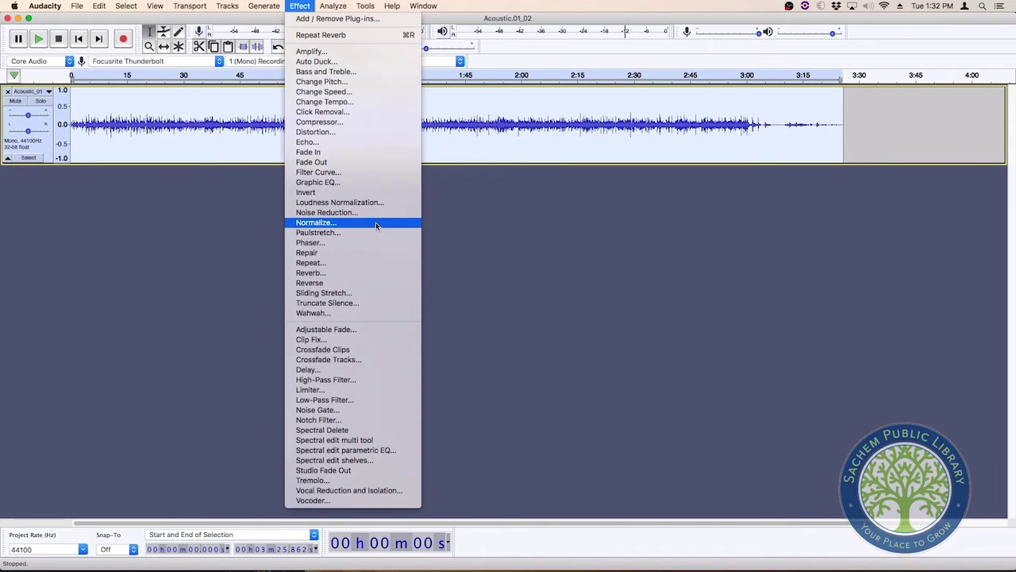
pyautogui.click(381, 274)
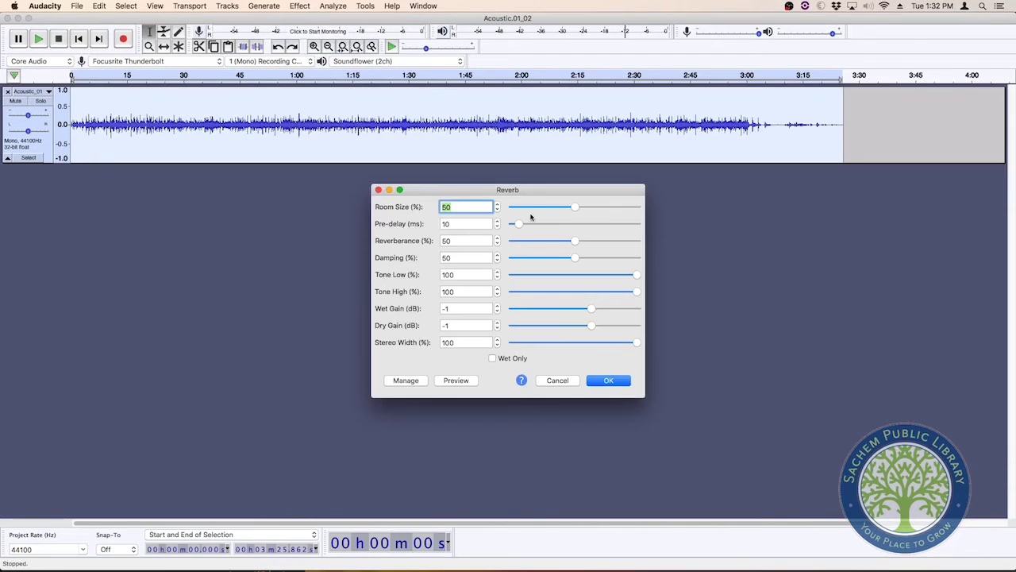
pyautogui.moveTo(576, 210); pyautogui.dragTo(541, 207)
pyautogui.moveTo(519, 227); pyautogui.dragTo(574, 227)
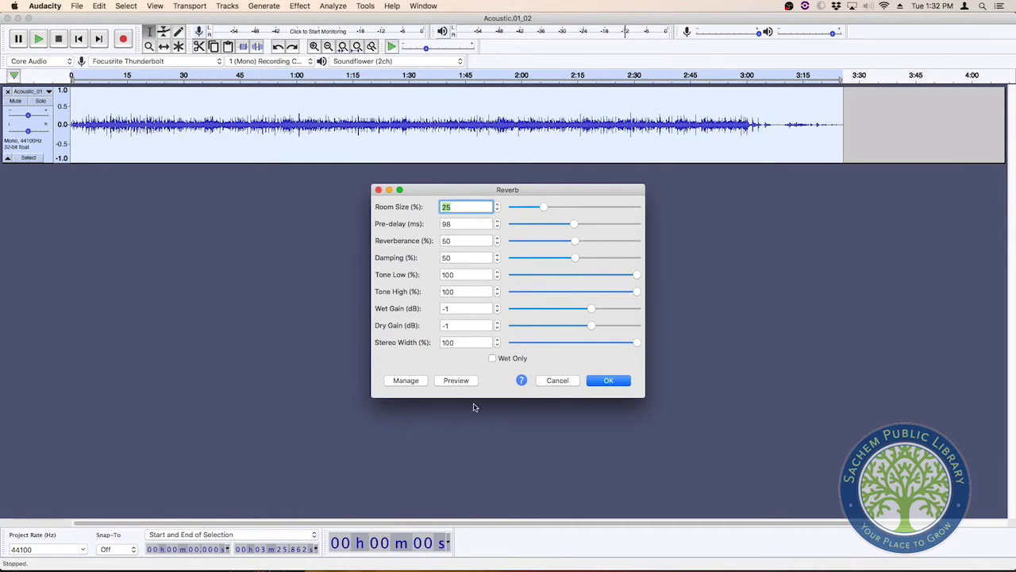
pyautogui.click(609, 380)
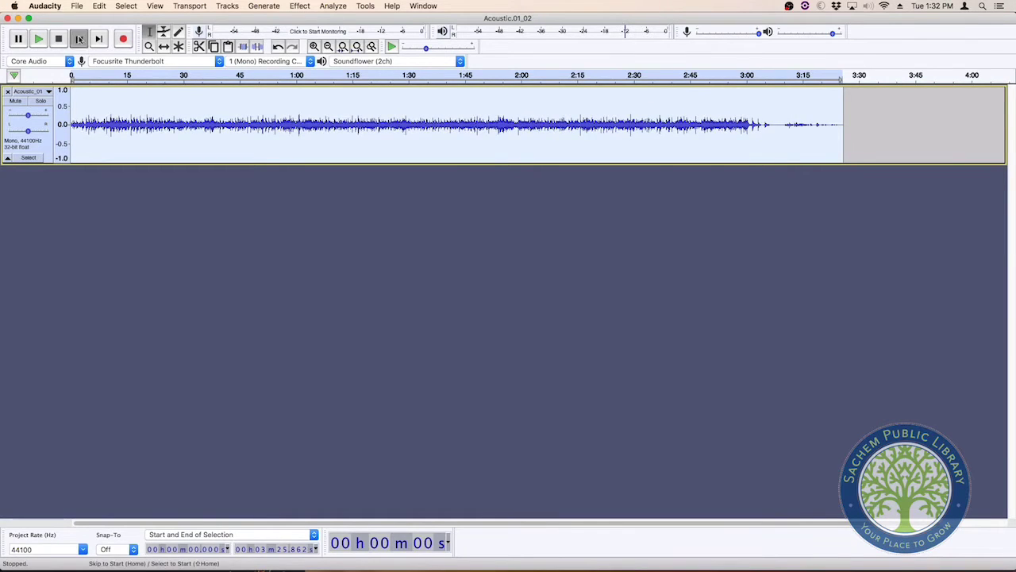
# Play the reverberated track from the beginning for about nine seconds and stop playback
pyautogui.click(78, 38)
pyautogui.click(40, 38)
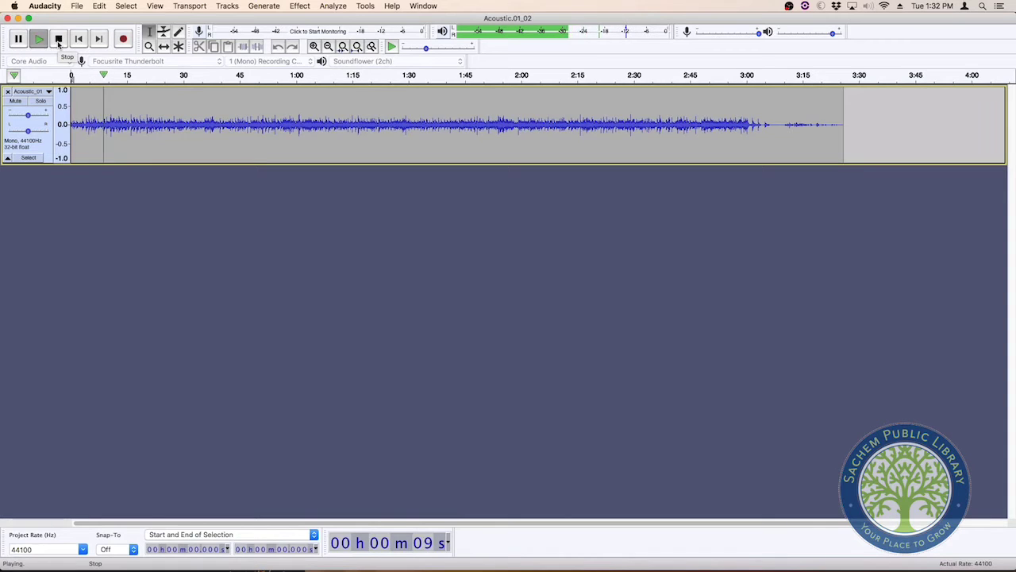
pyautogui.click(58, 39)
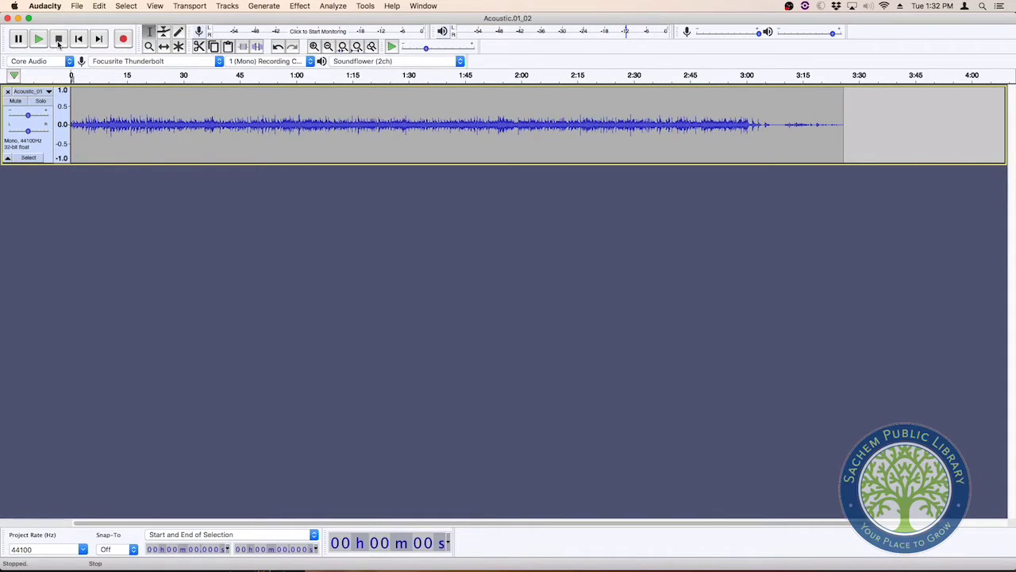
pyautogui.click(300, 5)
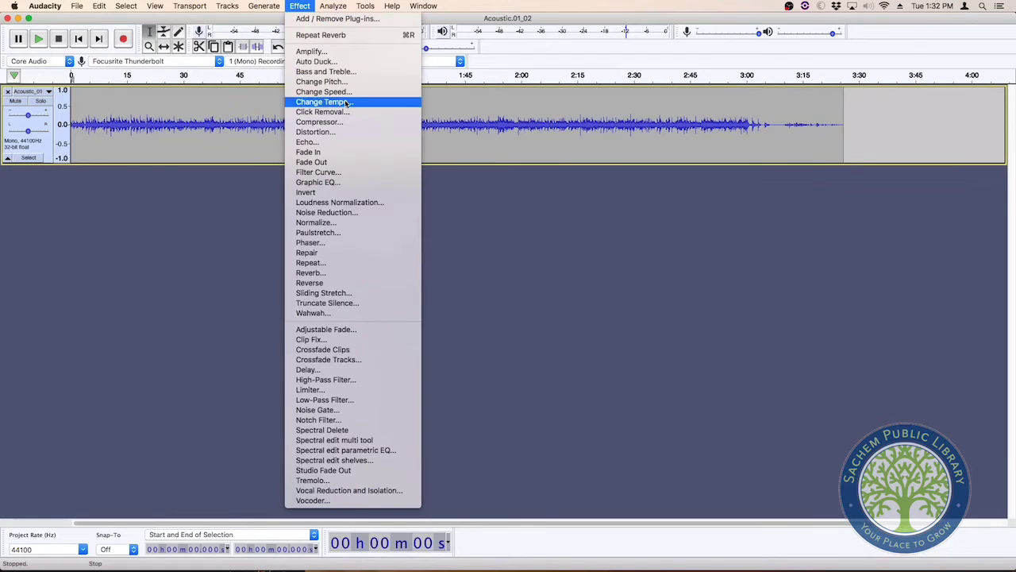
pyautogui.click(359, 274)
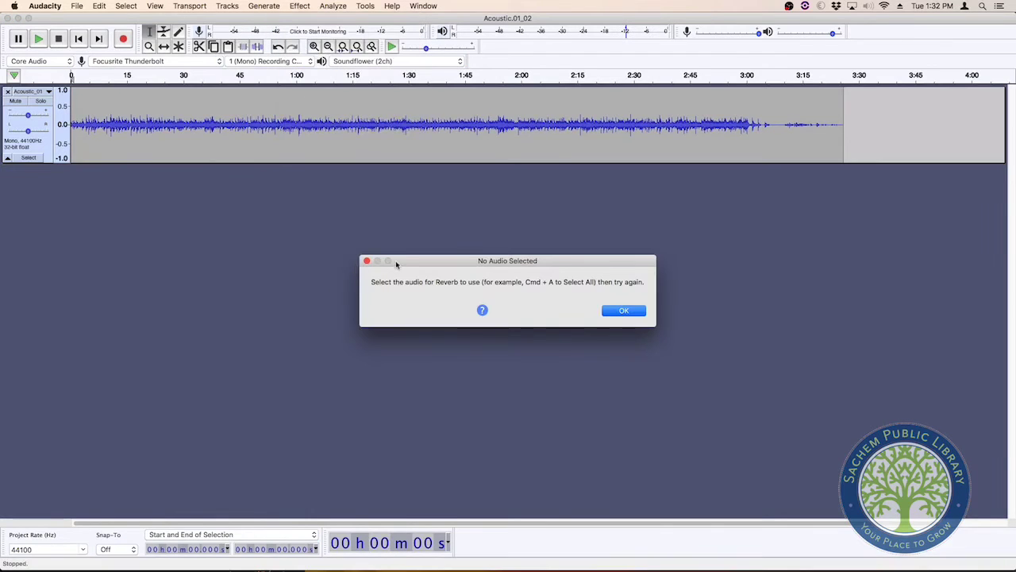
pyautogui.click(626, 314)
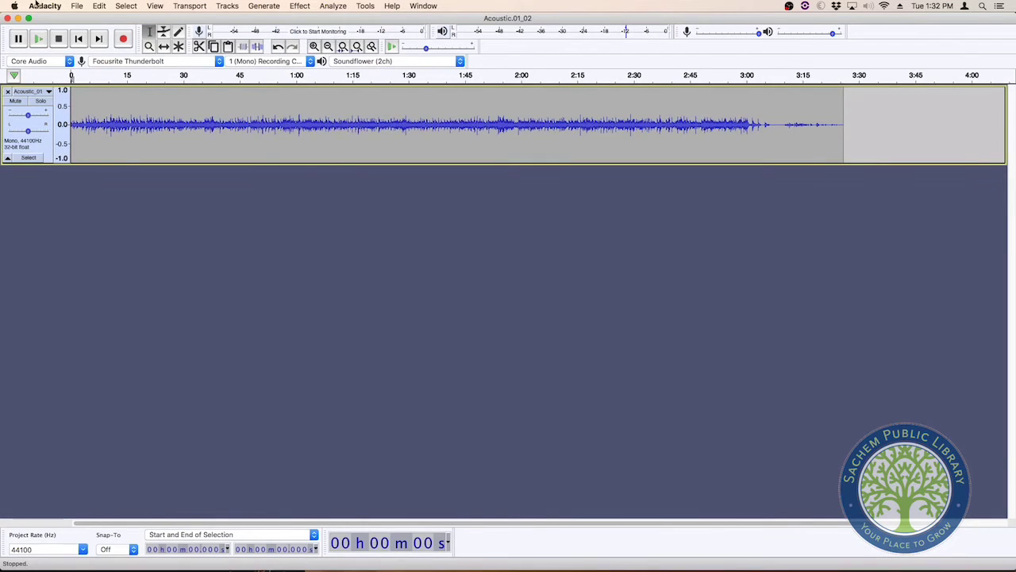
# Undo the last reverb and briefly play the dry track for comparison
pyautogui.click(99, 6)
pyautogui.click(119, 20)
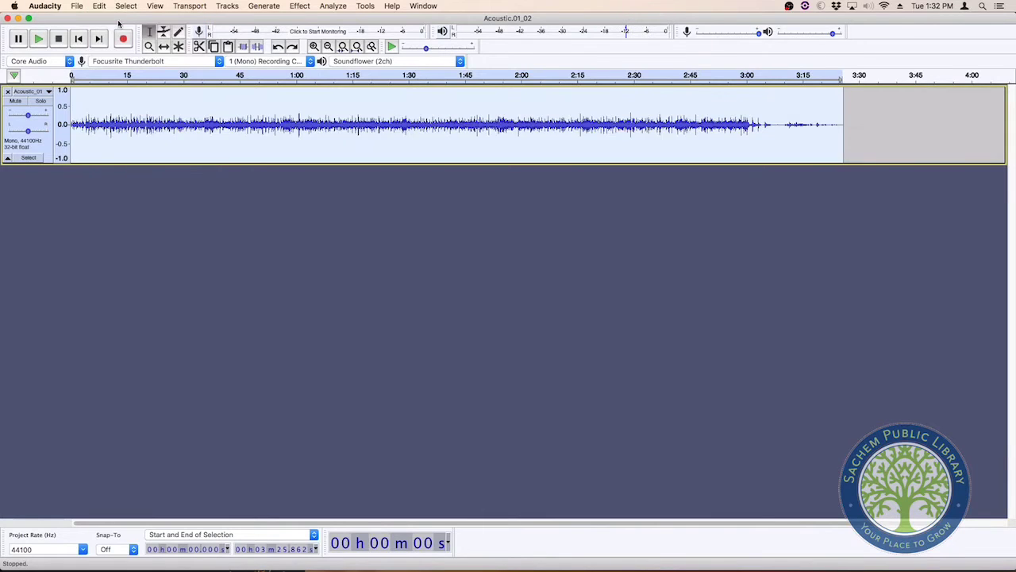
pyautogui.press('space')
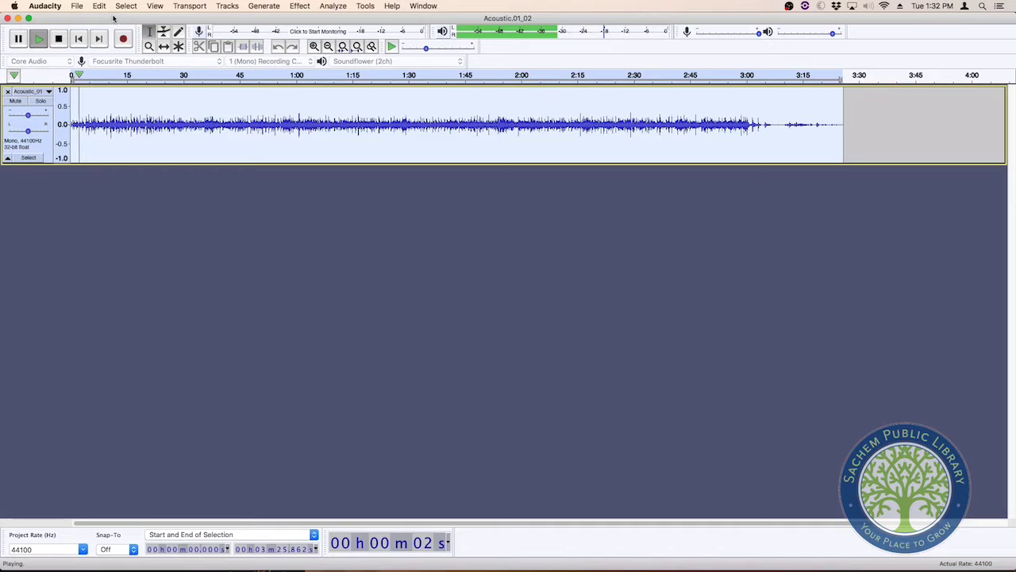
pyautogui.click(57, 39)
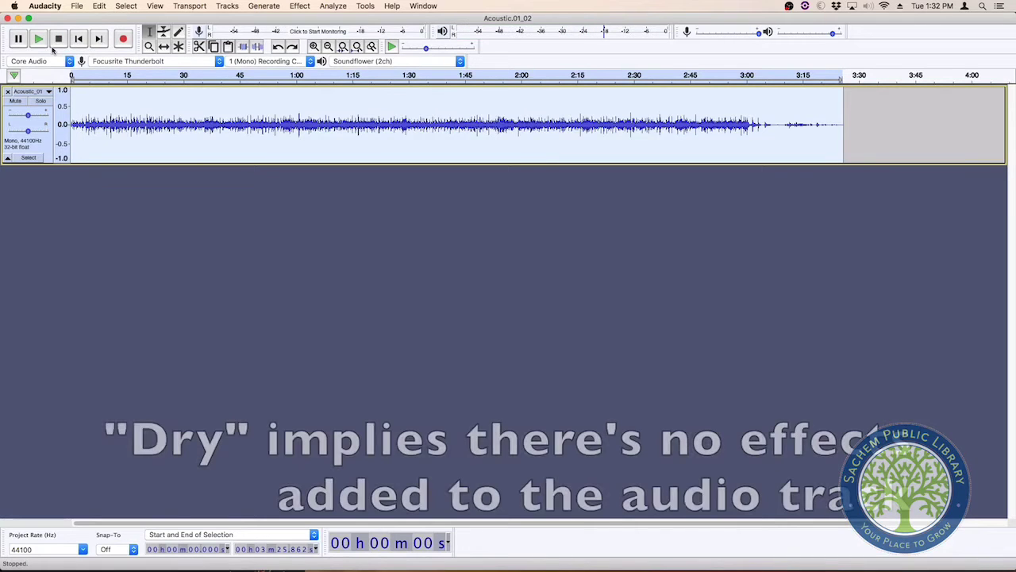
# Apply Reverb to the track with a pre-delay of 4 ms and a room size of 100%
pyautogui.click(300, 5)
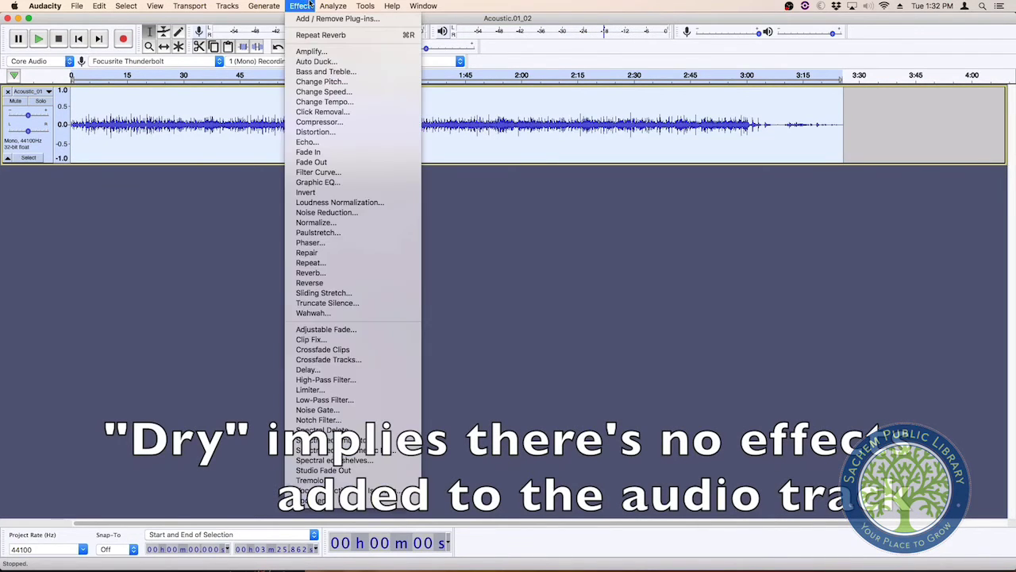
pyautogui.click(334, 273)
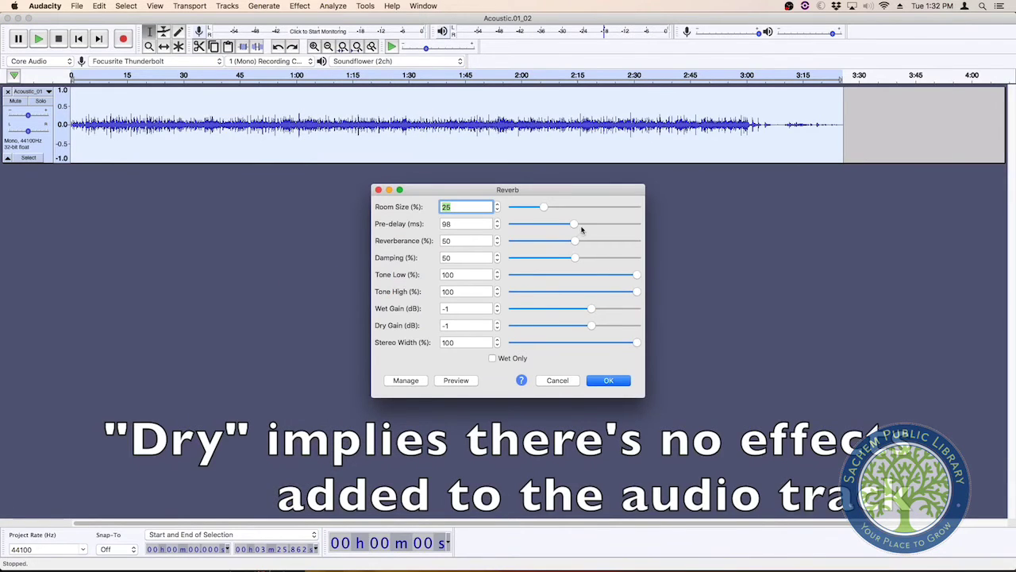
pyautogui.moveTo(572, 225); pyautogui.dragTo(519, 225)
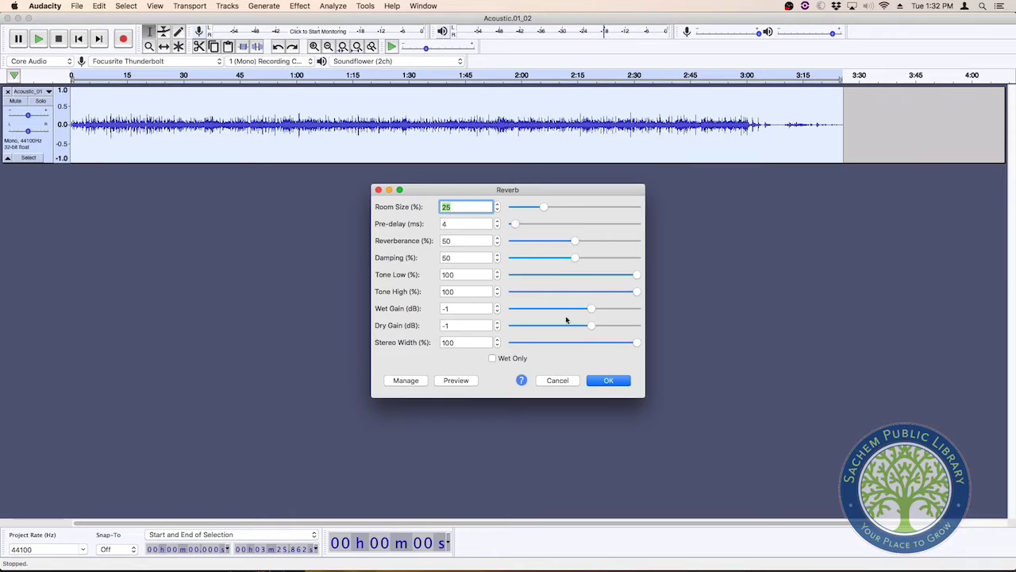
pyautogui.moveTo(542, 208); pyautogui.dragTo(637, 208)
pyautogui.click(612, 381)
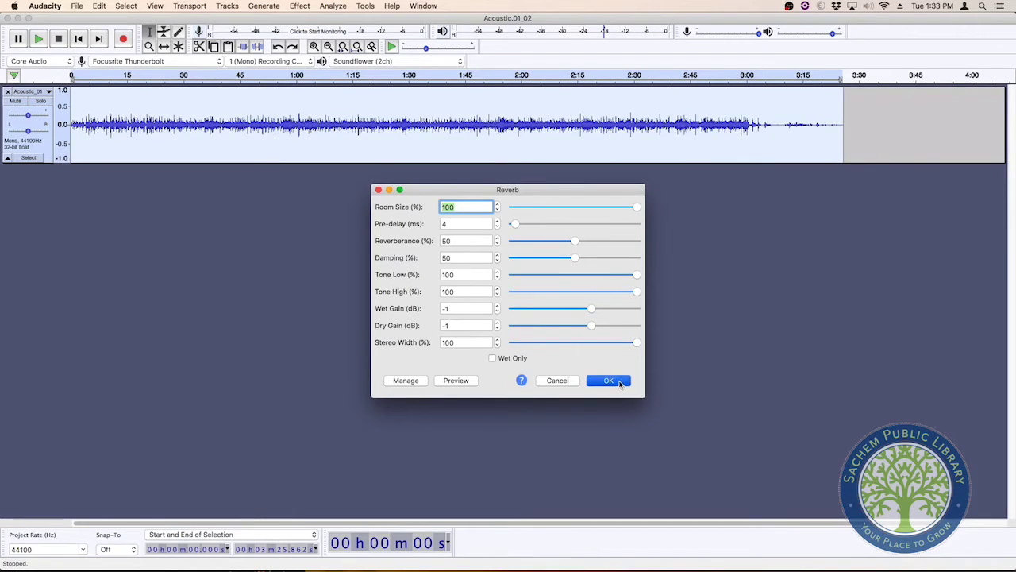
# Listen to the track from the beginning with the 100% room size reverb and undo the effect
pyautogui.click(78, 41)
pyautogui.press('space')
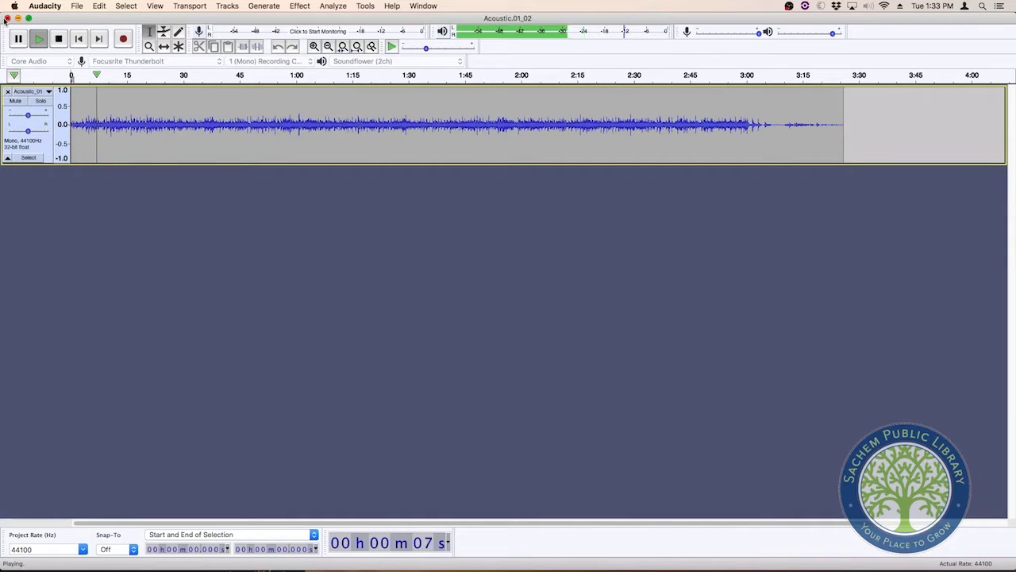
pyautogui.press('space')
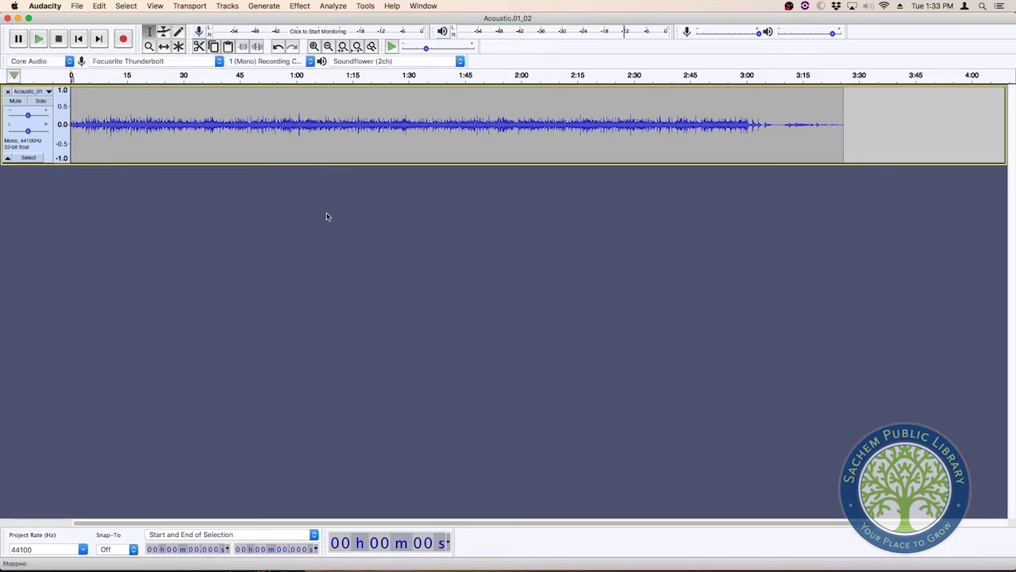
pyautogui.click(300, 6)
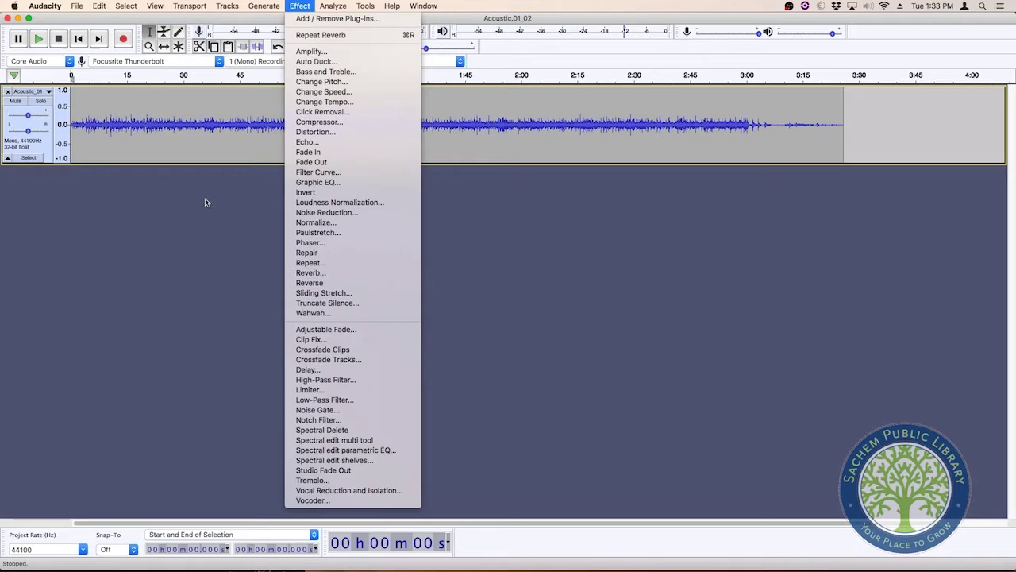
pyautogui.click(355, 274)
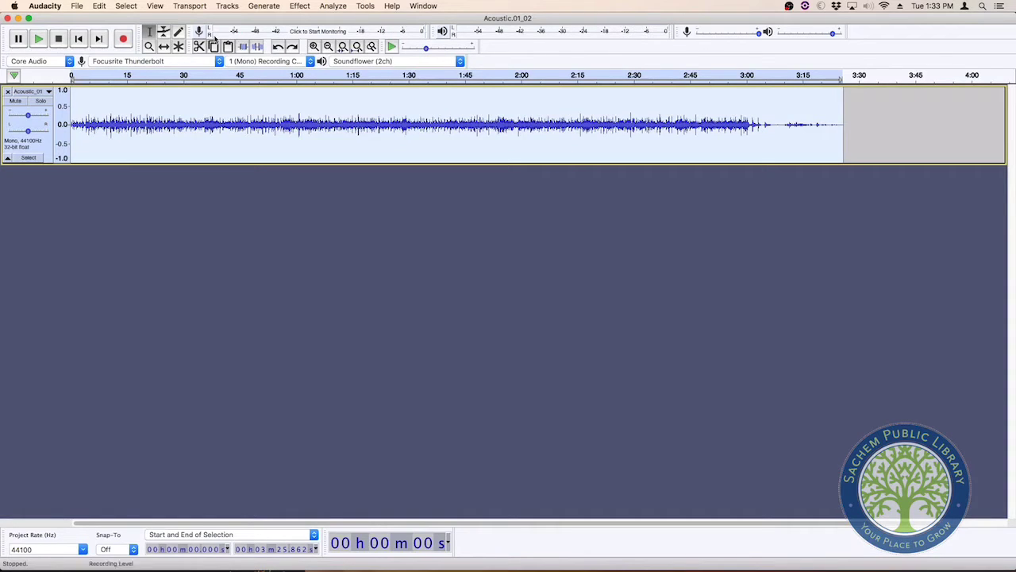
# Apply Reverb to the selected track with the room size reduced to 31%
pyautogui.click(306, 5)
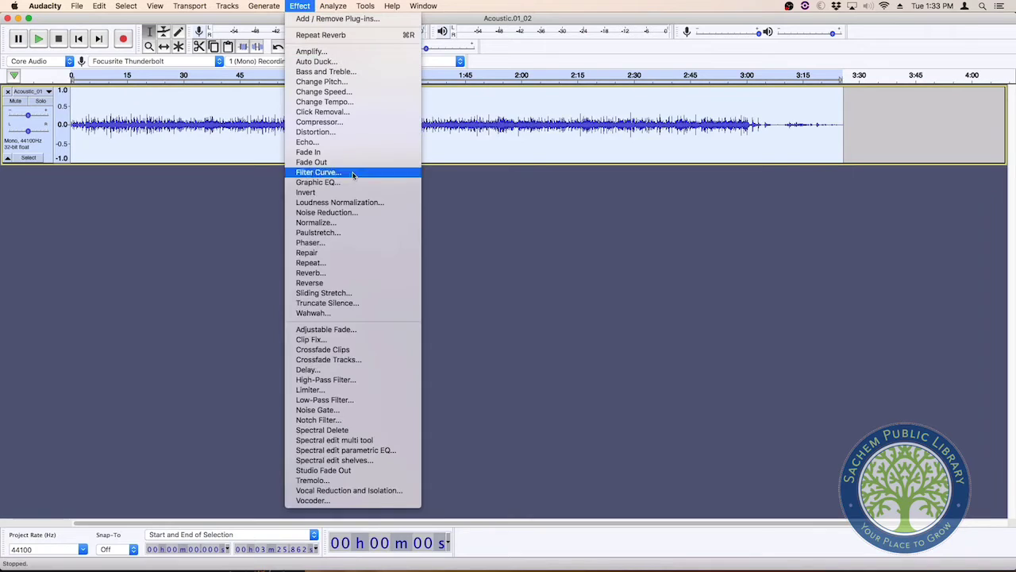
pyautogui.click(386, 273)
pyautogui.moveTo(636, 207); pyautogui.dragTo(551, 198)
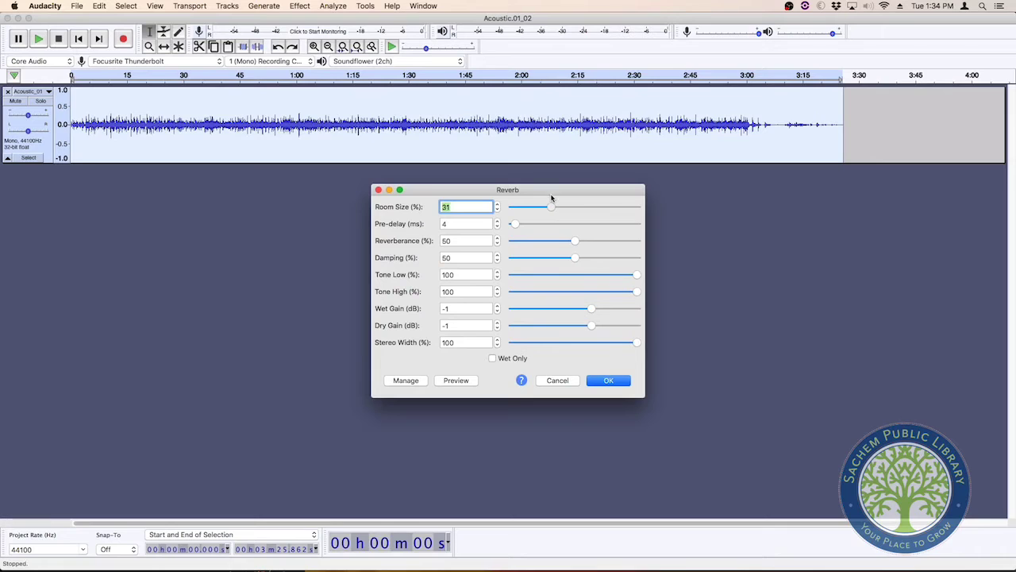
pyautogui.click(618, 381)
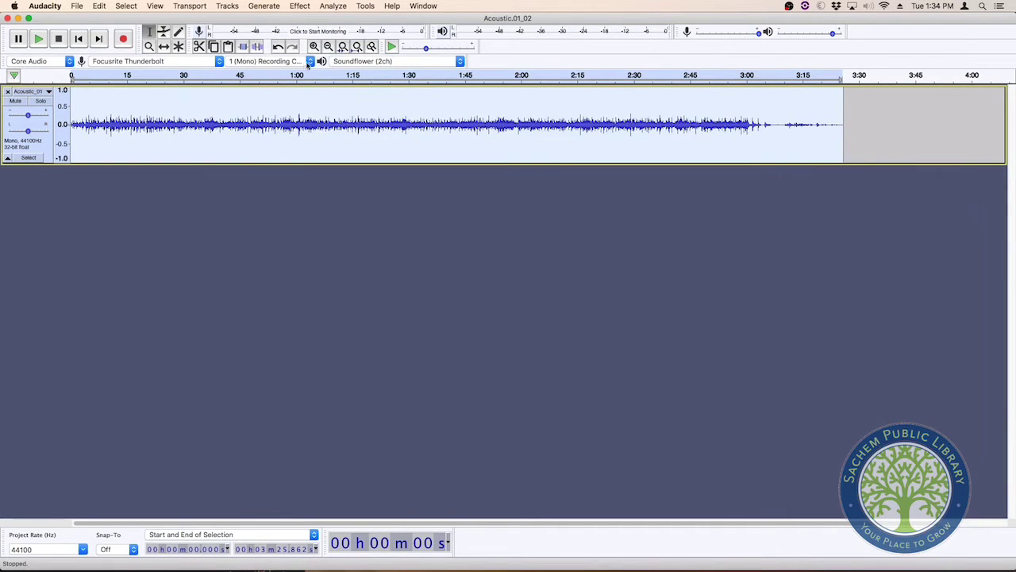
pyautogui.click(80, 44)
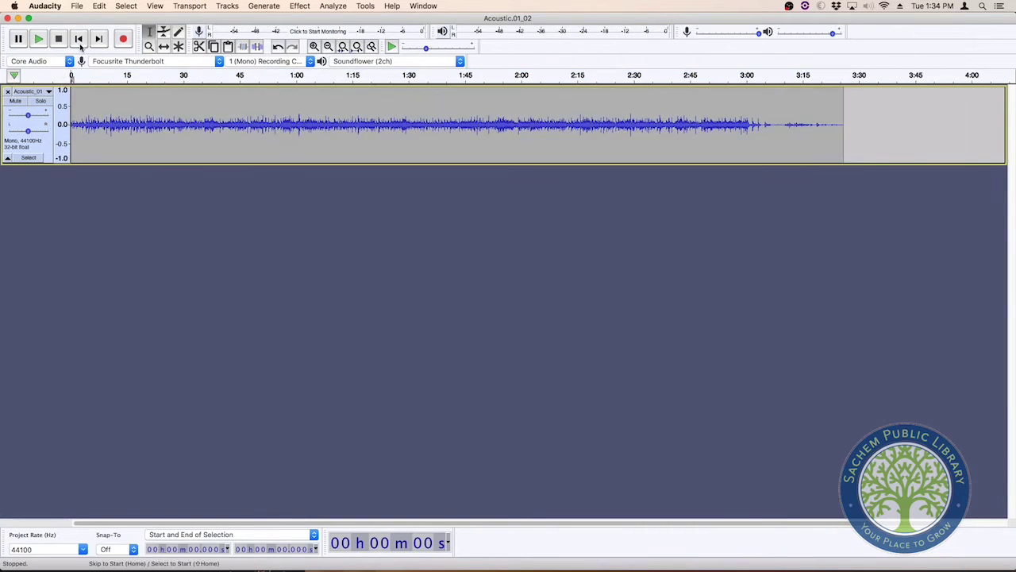
pyautogui.click(81, 39)
pyautogui.click(309, 5)
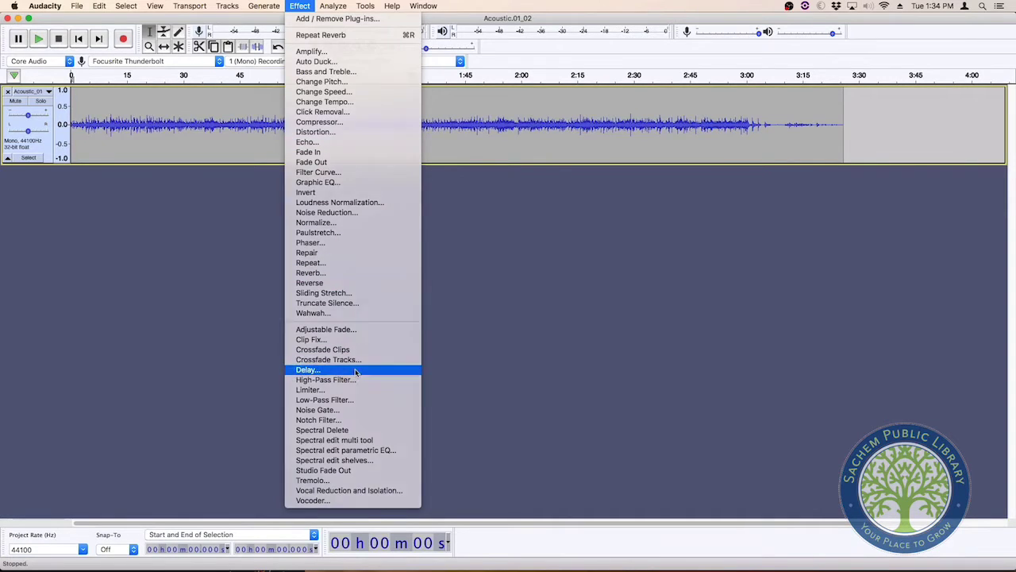
pyautogui.click(355, 371)
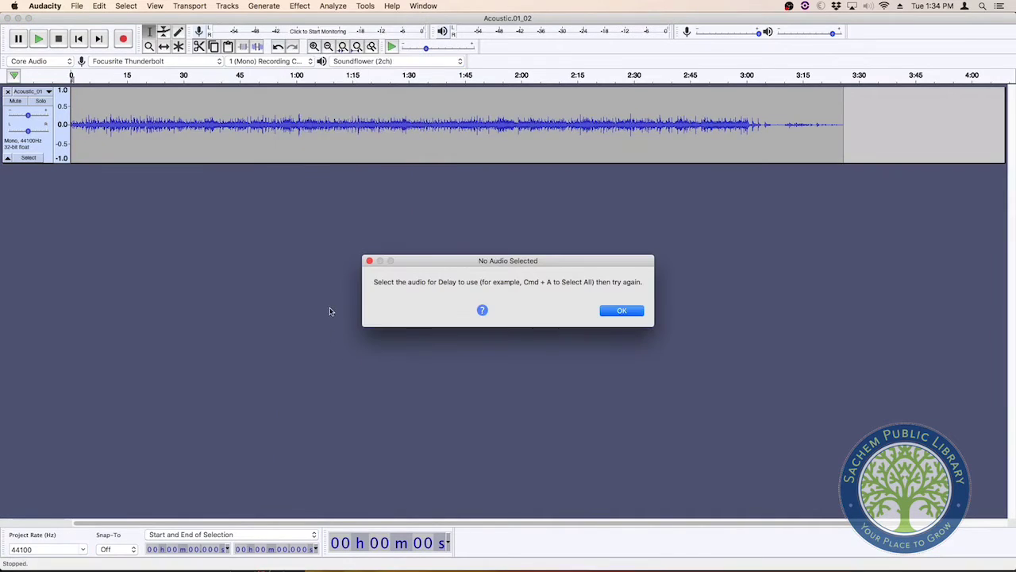
pyautogui.click(622, 311)
# Select the whole track and apply the Delay effect with the Regular delay type and its default settings
pyautogui.click(28, 157)
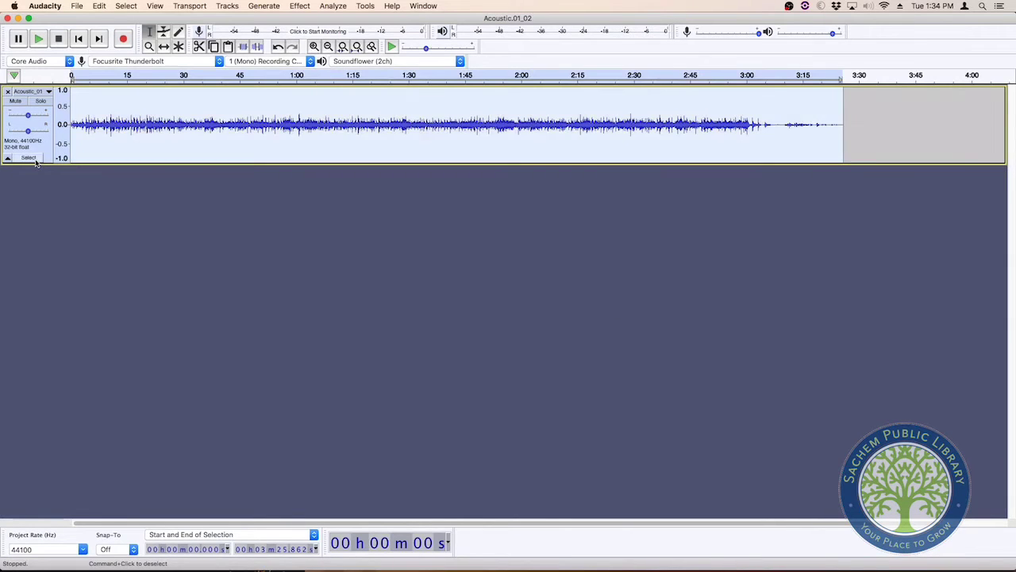
pyautogui.click(299, 5)
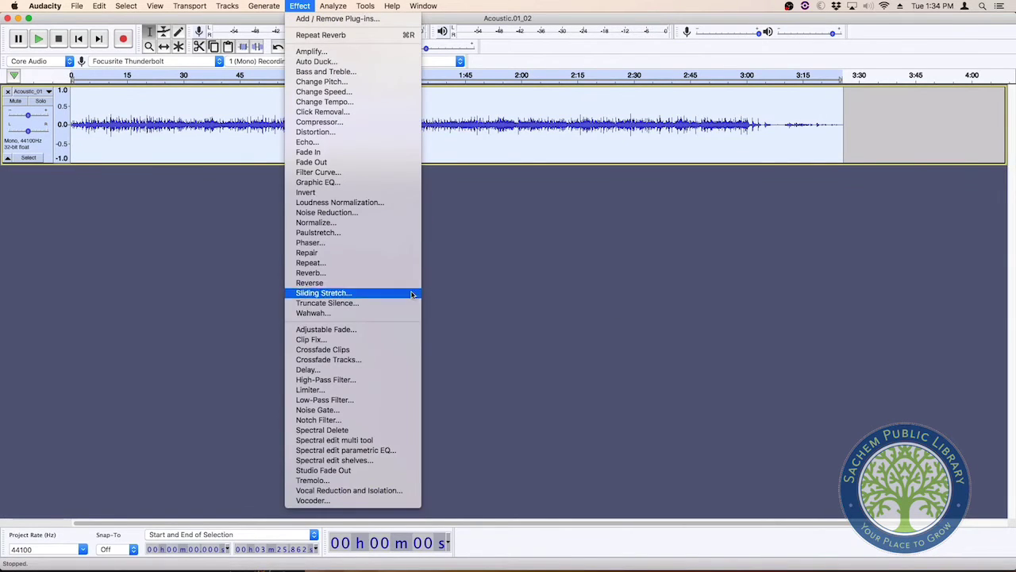
pyautogui.click(414, 371)
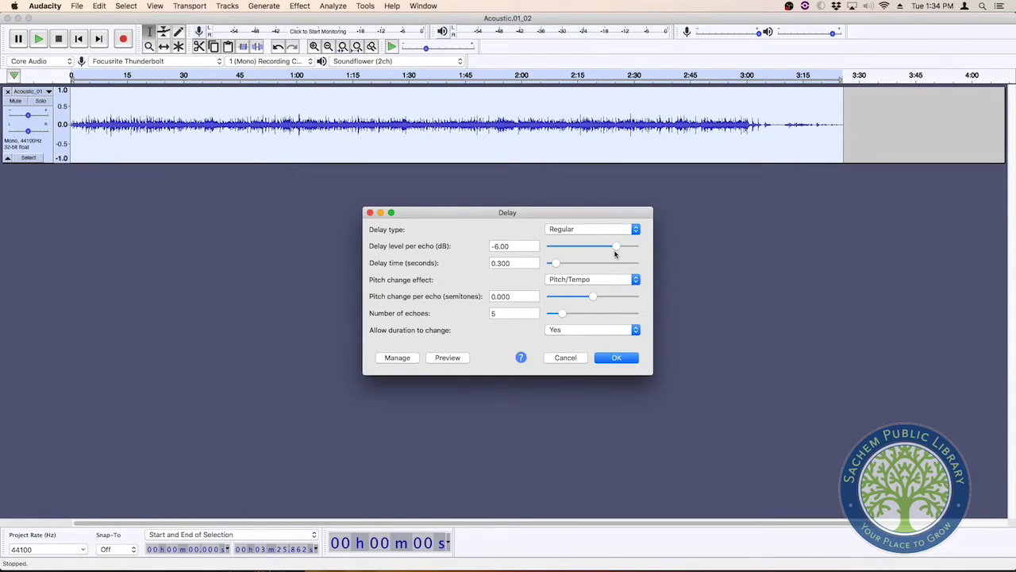
pyautogui.click(619, 357)
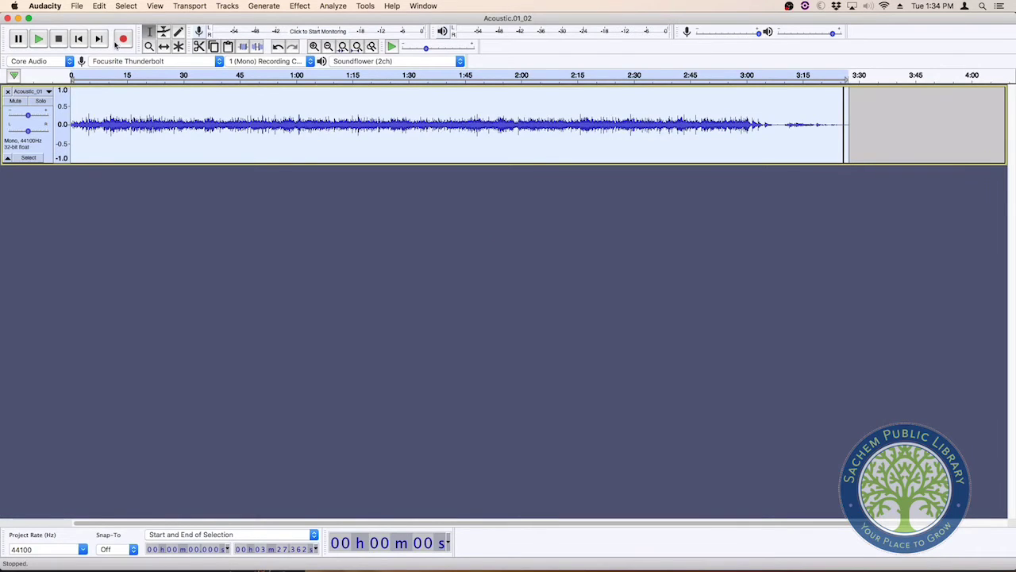
# Listen to the track from the beginning with the regular delay and undo the effect
pyautogui.click(78, 38)
pyautogui.click(38, 39)
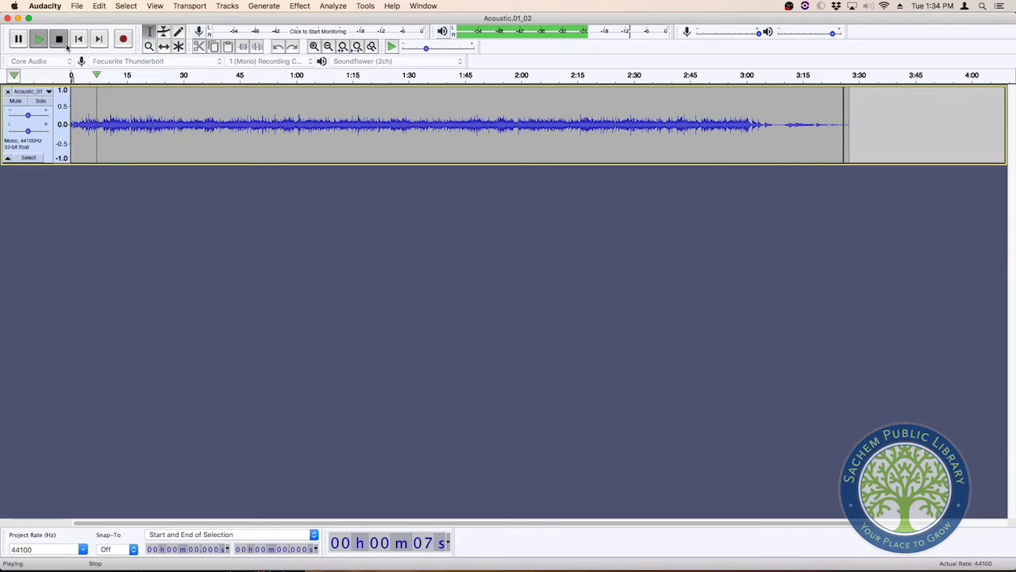
pyautogui.click(67, 46)
pyautogui.click(301, 5)
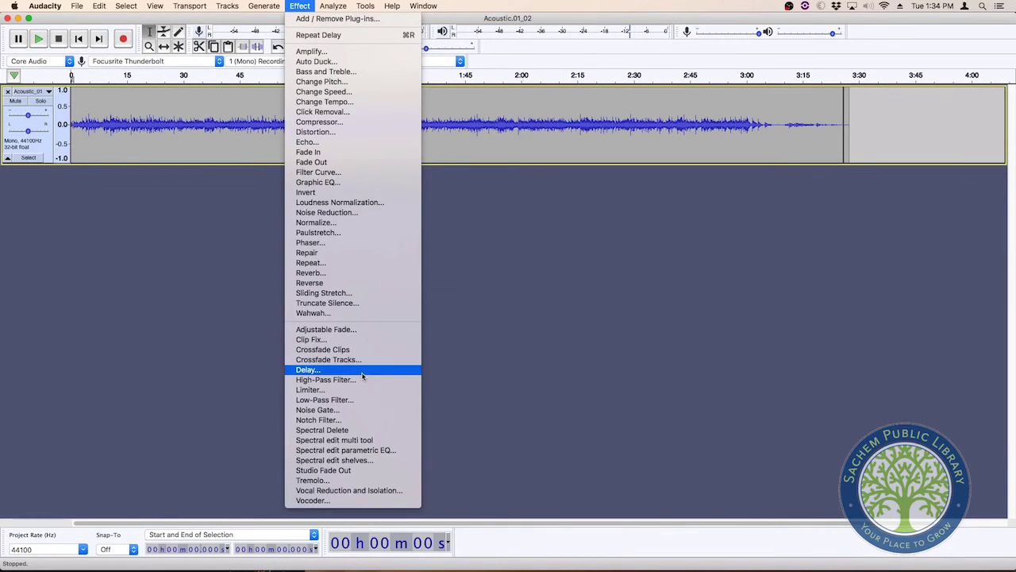
pyautogui.click(107, 17)
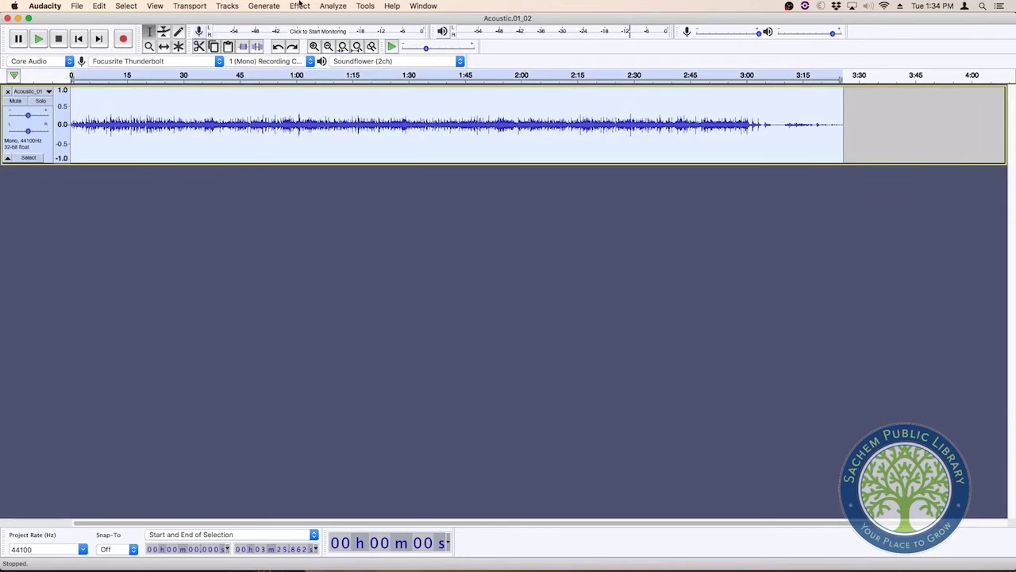
# Open the Delay effect for the selected track and set the delay type to Reverse Bouncing Ball
pyautogui.click(300, 6)
pyautogui.click(381, 372)
pyautogui.click(623, 230)
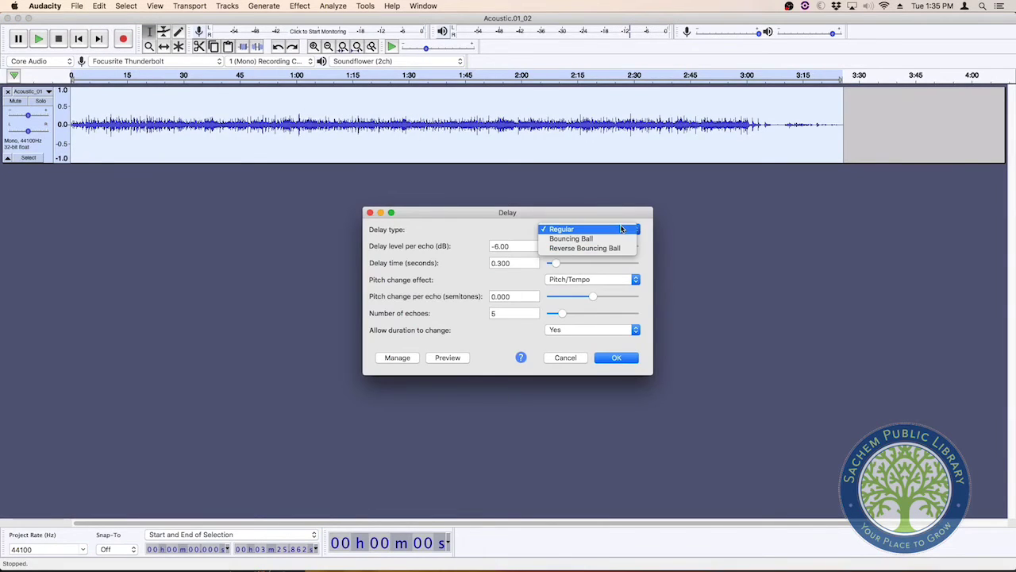
pyautogui.click(603, 239)
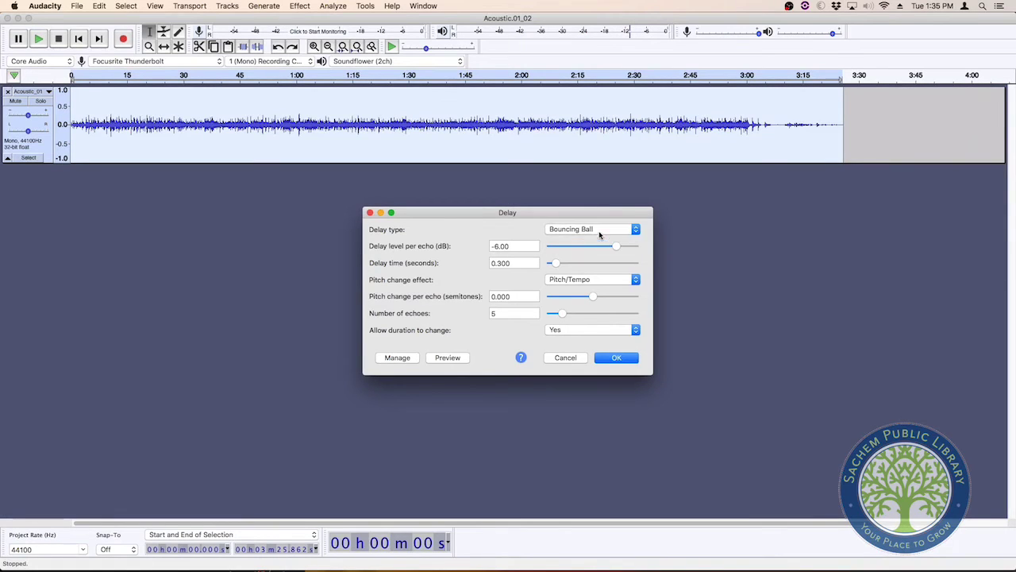
pyautogui.click(601, 232)
pyautogui.click(599, 239)
# Set the delay level per echo to -14.20 dB and the number of echoes to 2, and apply the Delay
pyautogui.moveTo(610, 245); pyautogui.dragTo(596, 244)
pyautogui.doubleClick(509, 314)
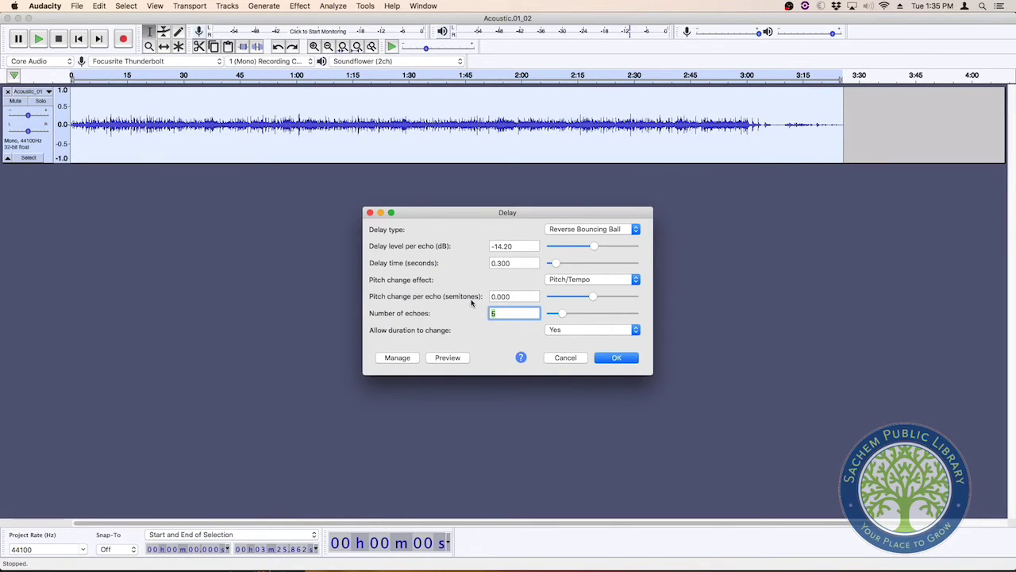
pyautogui.write('2')
pyautogui.click(617, 359)
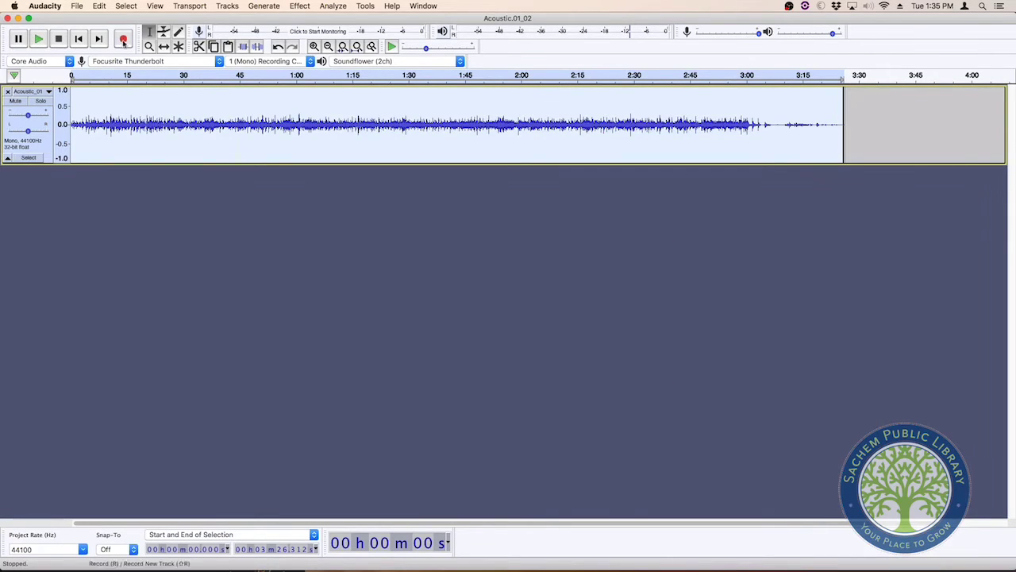
# Play the opening seconds of the track to hear the Reverse Bouncing Ball delay
pyautogui.click(79, 41)
pyautogui.press('space')
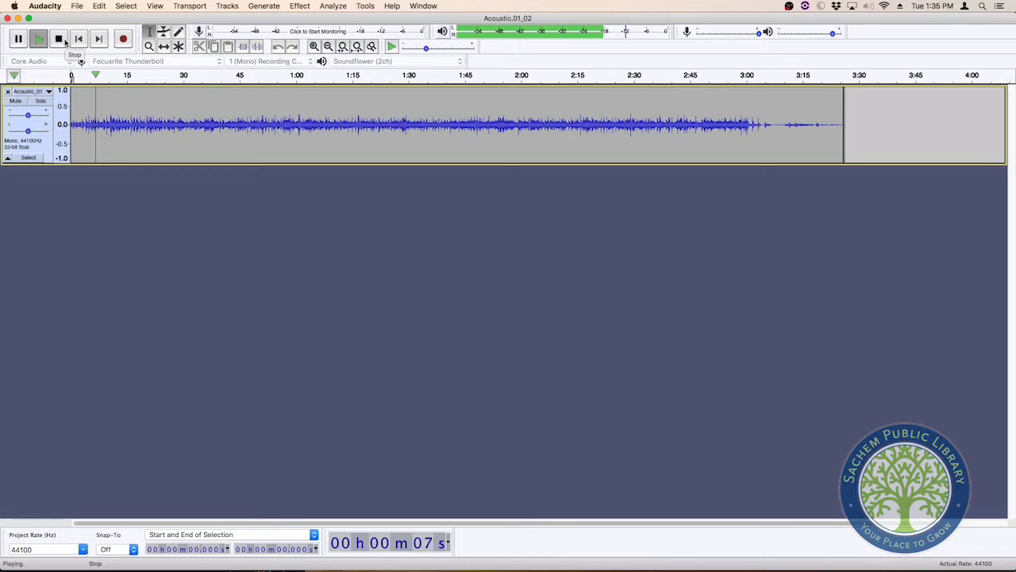
pyautogui.click(60, 40)
pyautogui.click(333, 5)
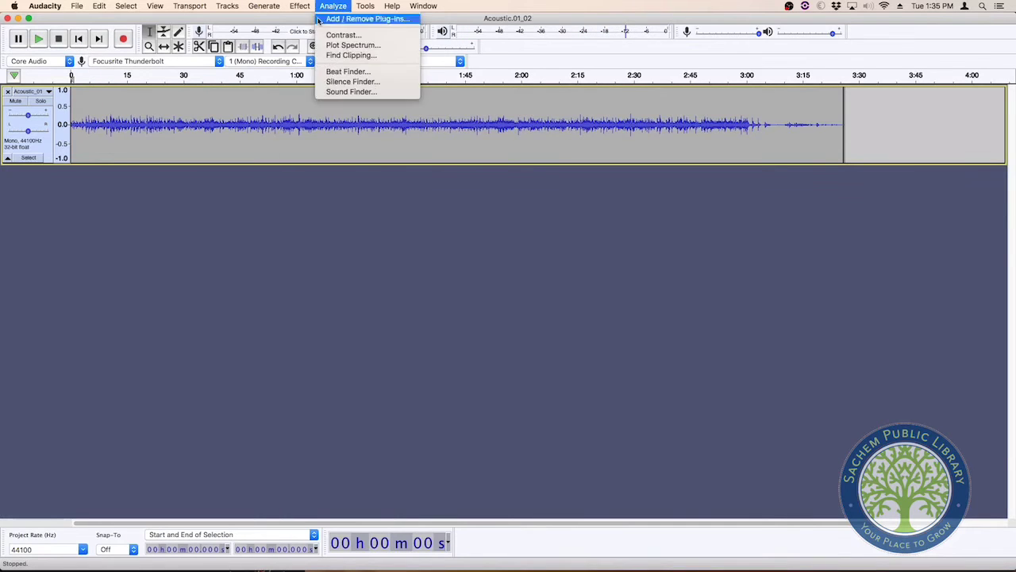
pyautogui.moveTo(302, 6)
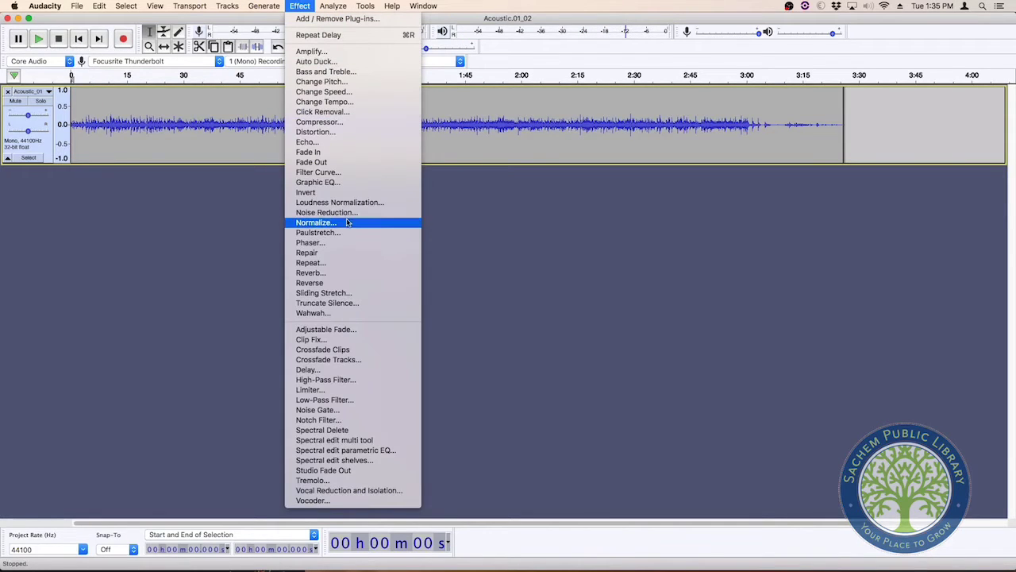
pyautogui.click(361, 242)
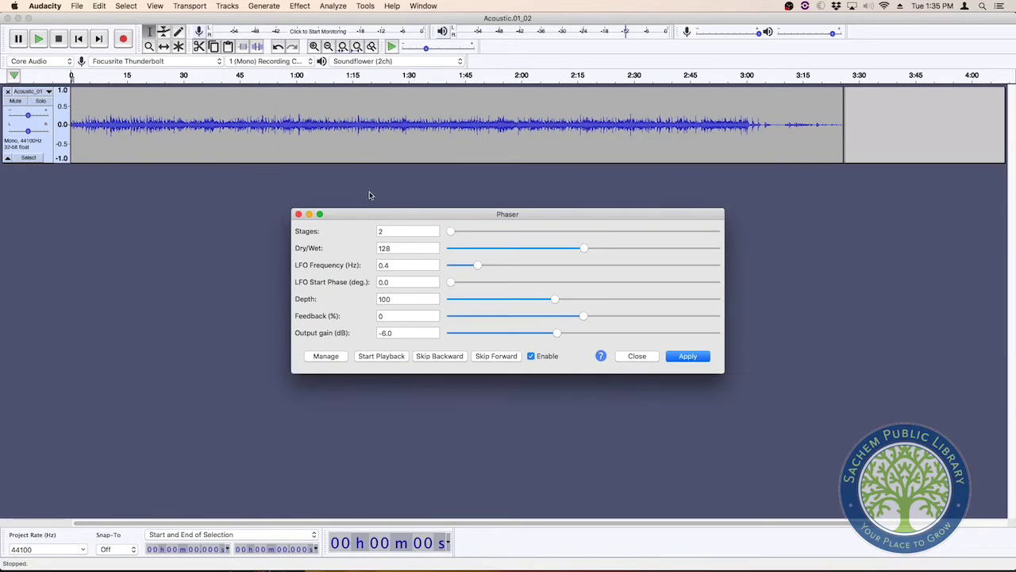
pyautogui.click(637, 355)
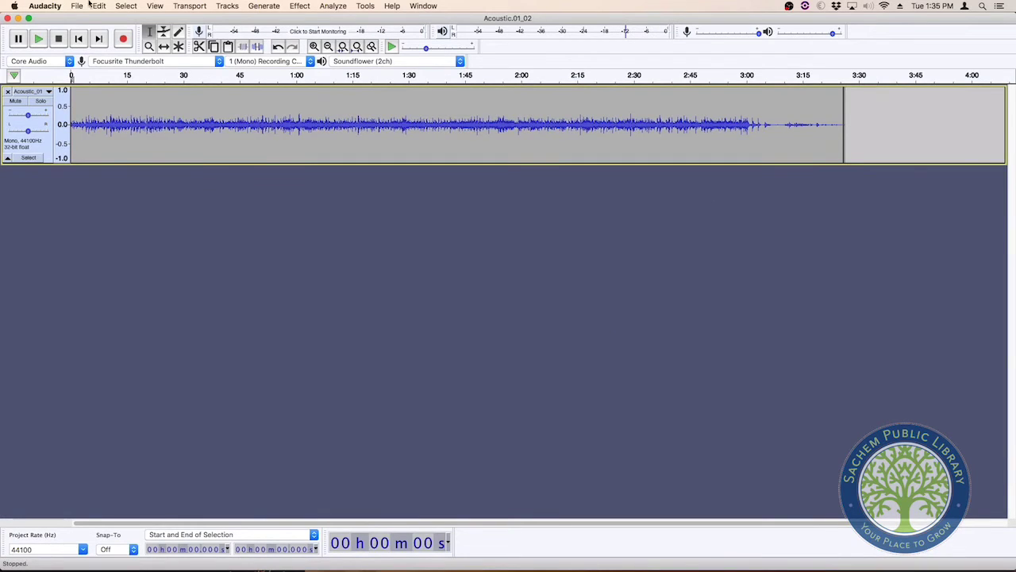
# Undo the Reverse Bouncing Ball delay on the track
pyautogui.click(98, 6)
pyautogui.click(115, 17)
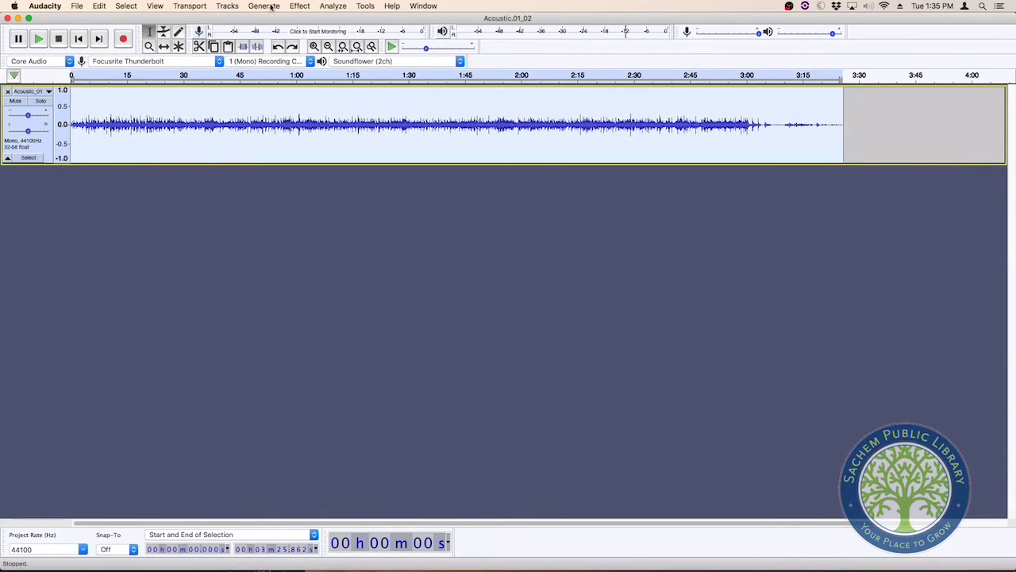
# Apply the Phaser effect to the selected track with the stages raised to 10
pyautogui.click(300, 5)
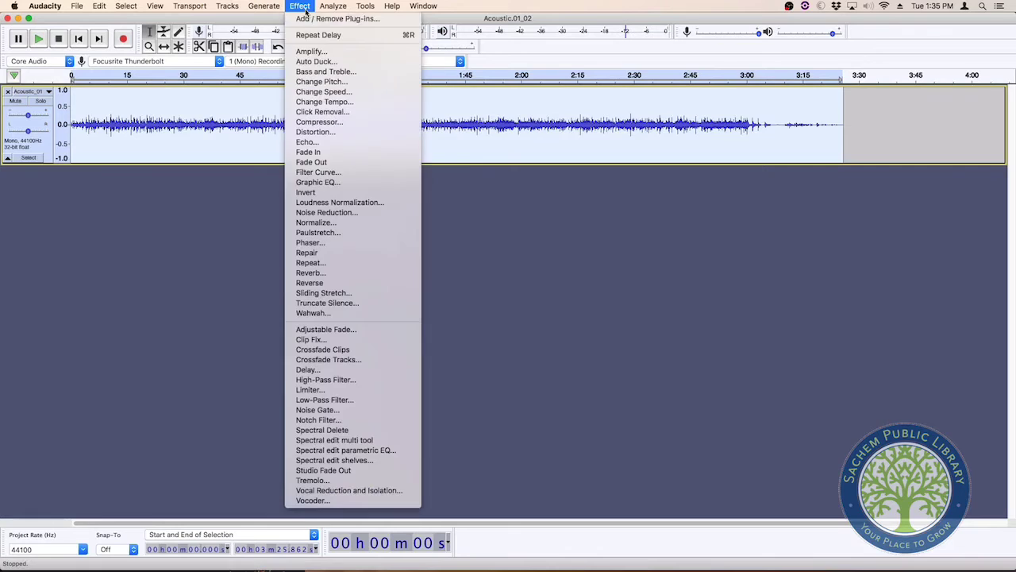
pyautogui.click(363, 242)
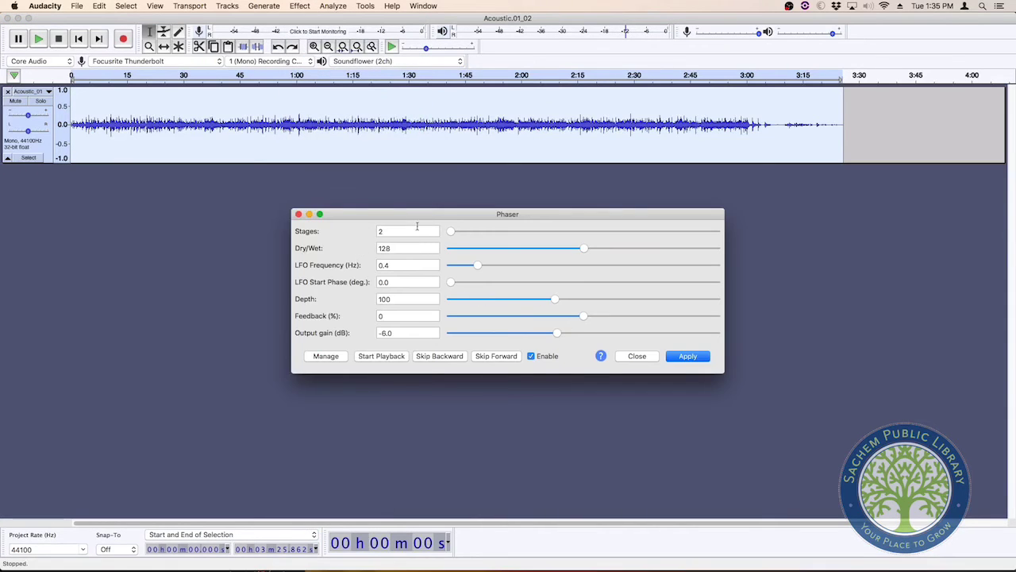
pyautogui.moveTo(451, 232); pyautogui.dragTo(560, 231)
pyautogui.click(699, 359)
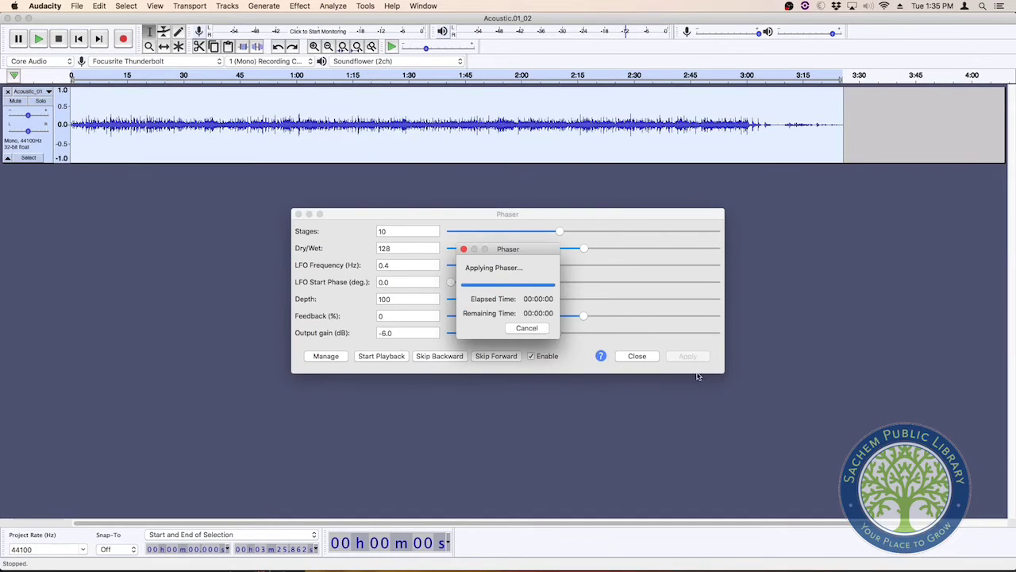
# Listen to the track from the beginning with the 10-stage phaser and undo the effect
pyautogui.click(80, 39)
pyautogui.click(39, 39)
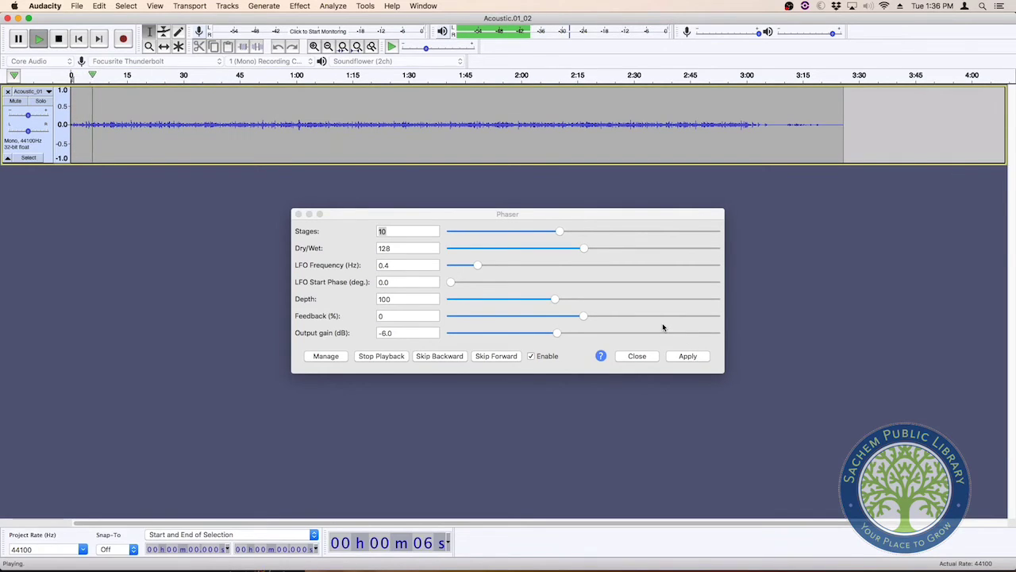
pyautogui.click(58, 38)
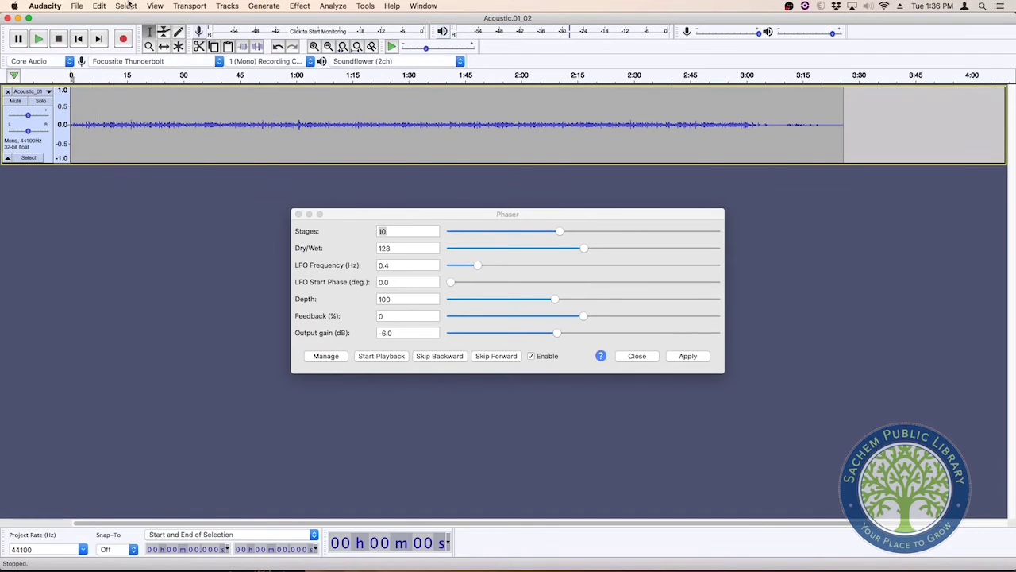
pyautogui.click(98, 5)
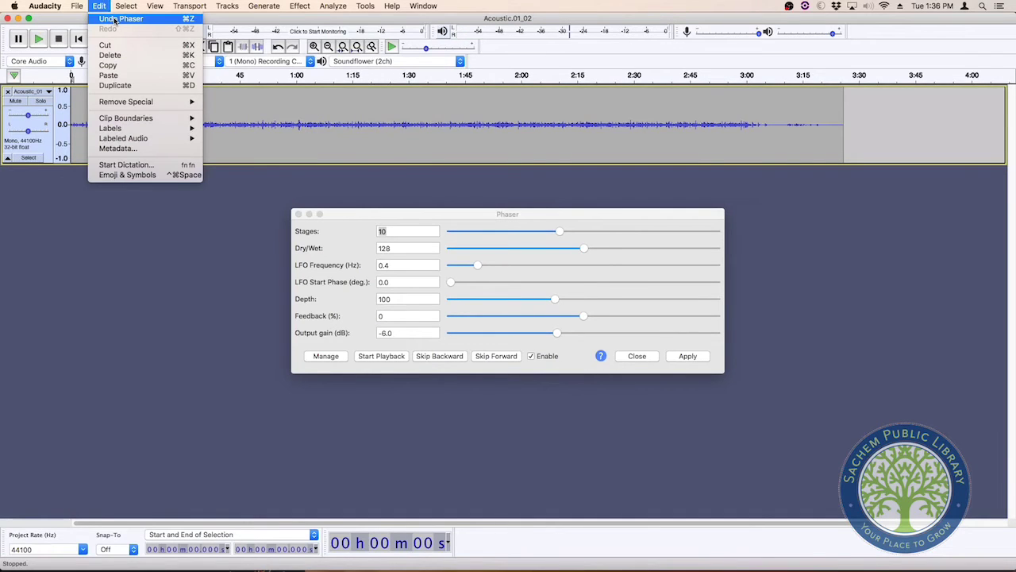
pyautogui.click(116, 20)
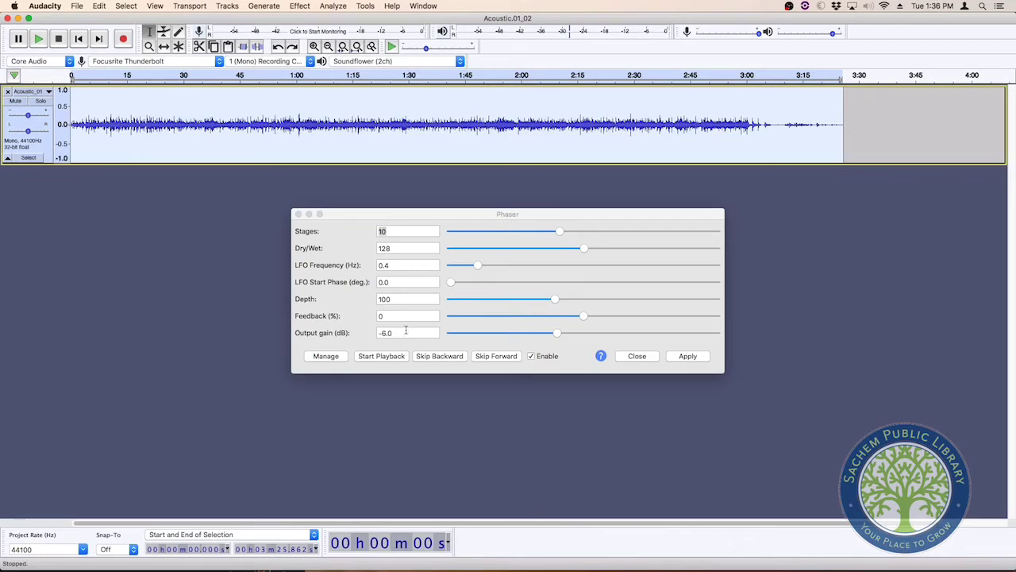
# Reapply the Phaser with the output gain raised to 0.0 dB and play the opening seconds of the result
pyautogui.moveTo(558, 335); pyautogui.dragTo(579, 335)
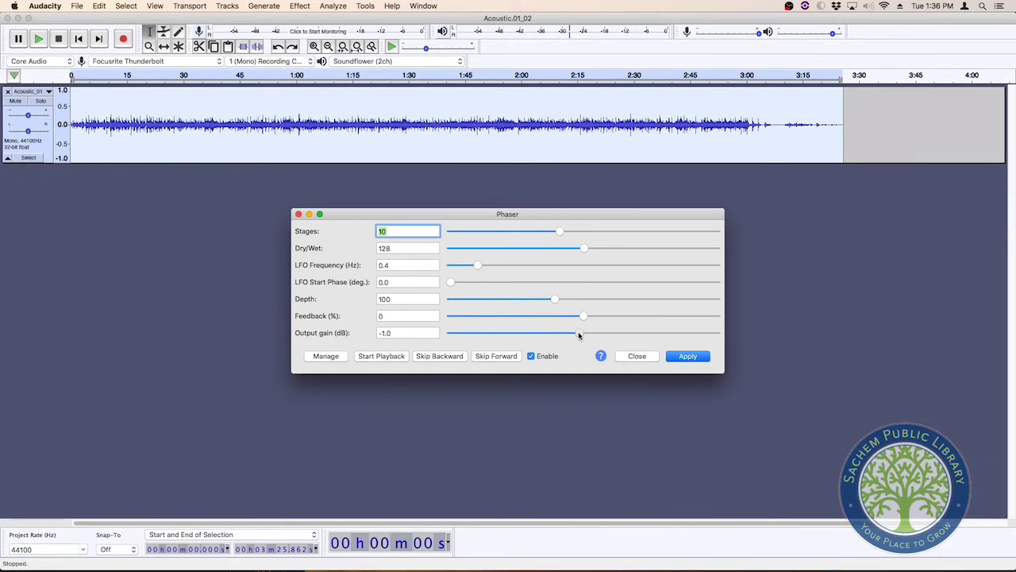
pyautogui.click(702, 356)
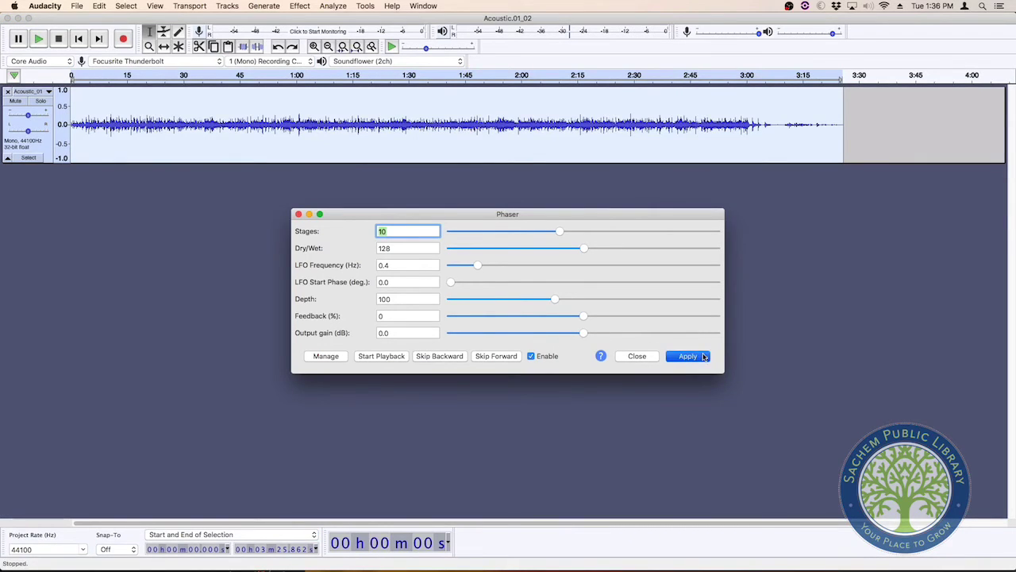
pyautogui.click(38, 40)
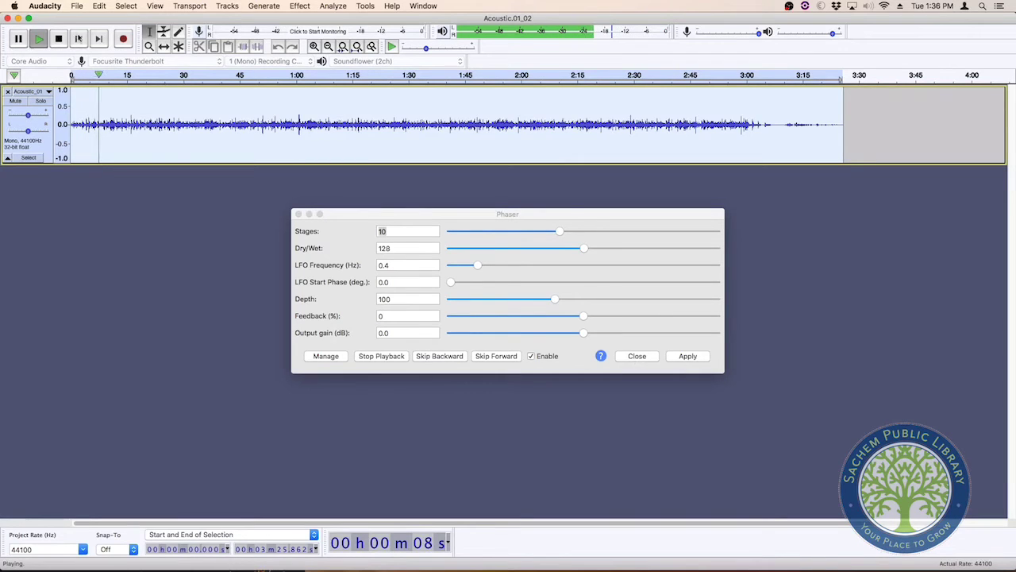
pyautogui.click(58, 40)
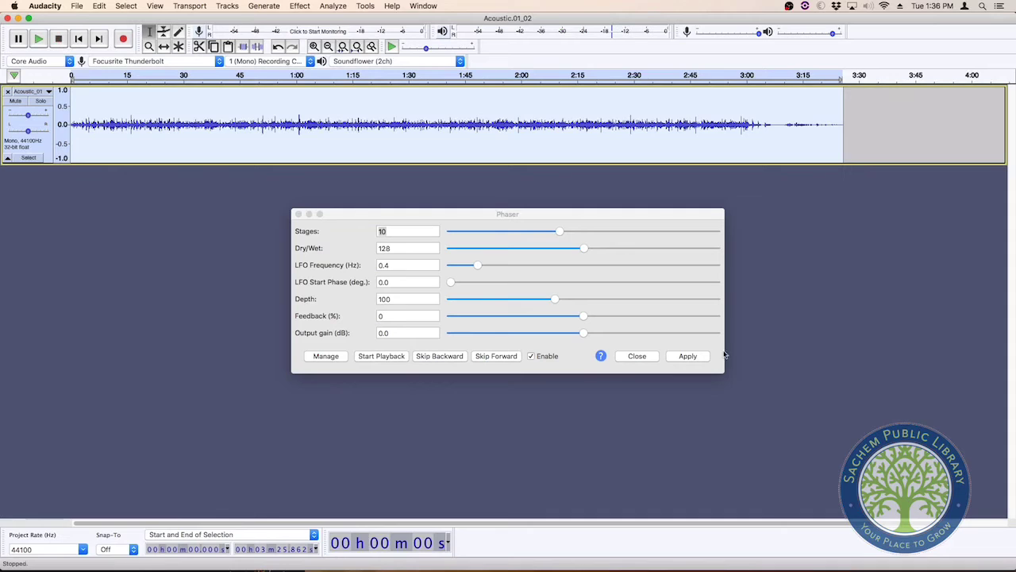
# Apply the Phaser again with 2 stages, 60% feedback and an output gain of 2.0 dB, and play the result
pyautogui.click(582, 335)
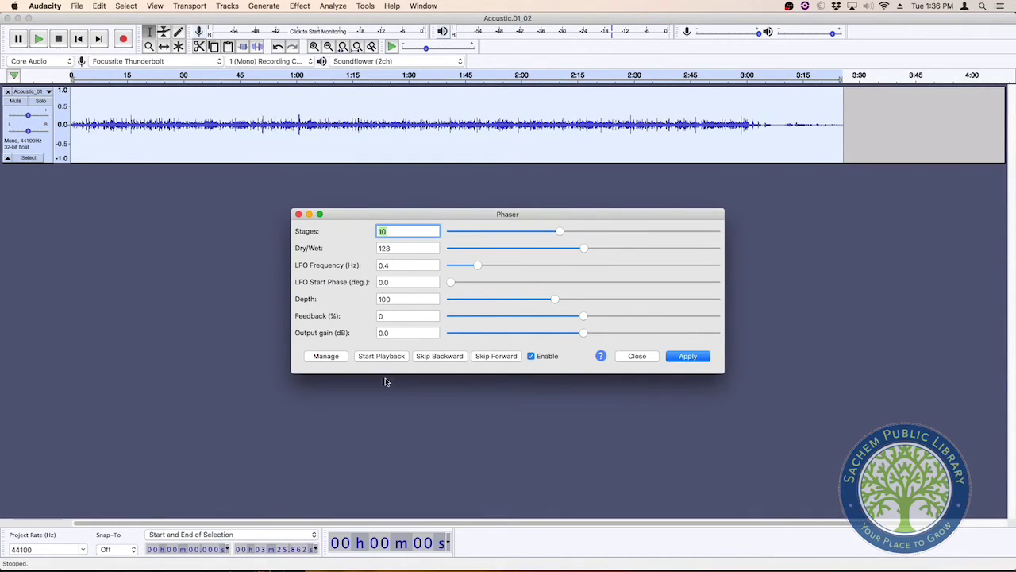
pyautogui.moveTo(581, 335)
pyautogui.mouseDown()
pyautogui.moveTo(561, 327)
pyautogui.moveTo(601, 331)
pyautogui.moveTo(585, 315)
pyautogui.moveTo(591, 333)
pyautogui.mouseUp()
pyautogui.moveTo(586, 317); pyautogui.dragTo(663, 316)
pyautogui.moveTo(561, 231); pyautogui.dragTo(468, 232)
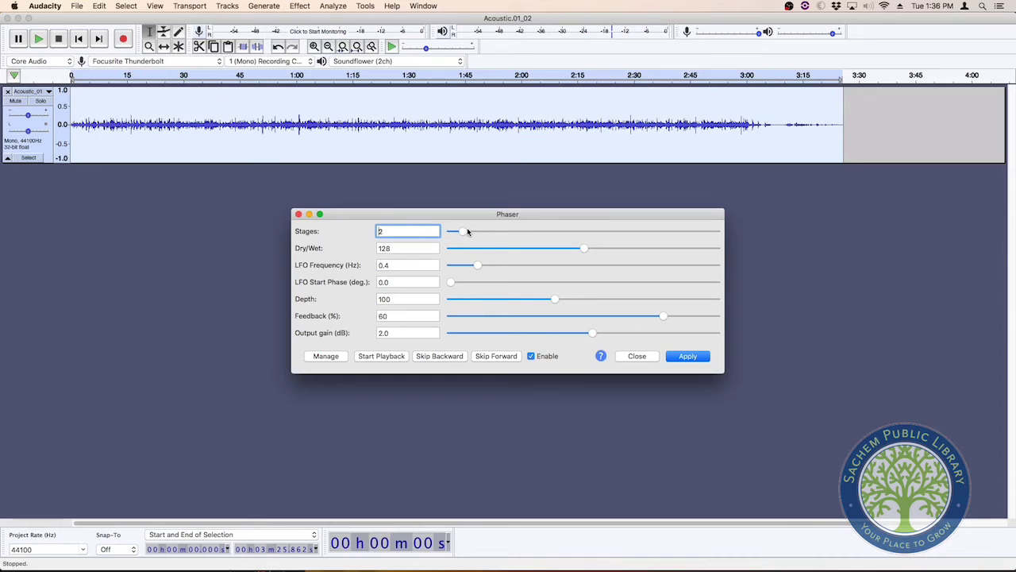
pyautogui.click(687, 357)
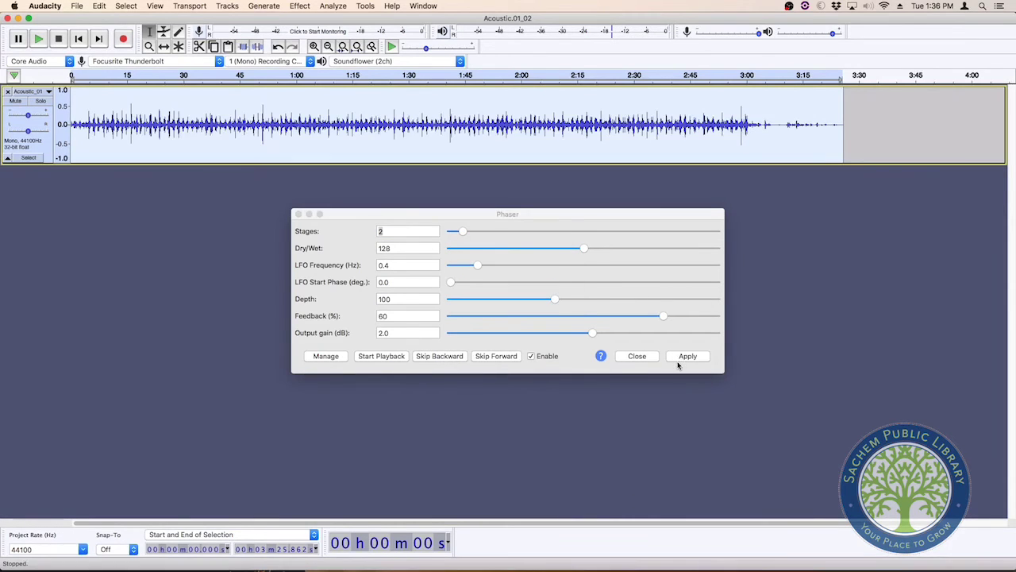
pyautogui.click(38, 38)
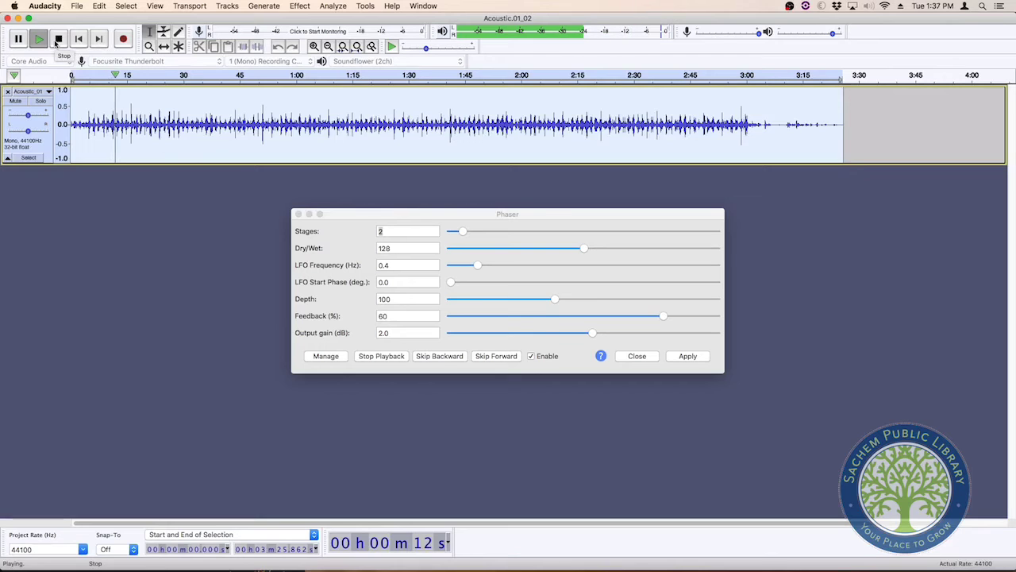
# Stop playback, undo the Phaser effect and play the opening seconds of the track without it
pyautogui.click(57, 40)
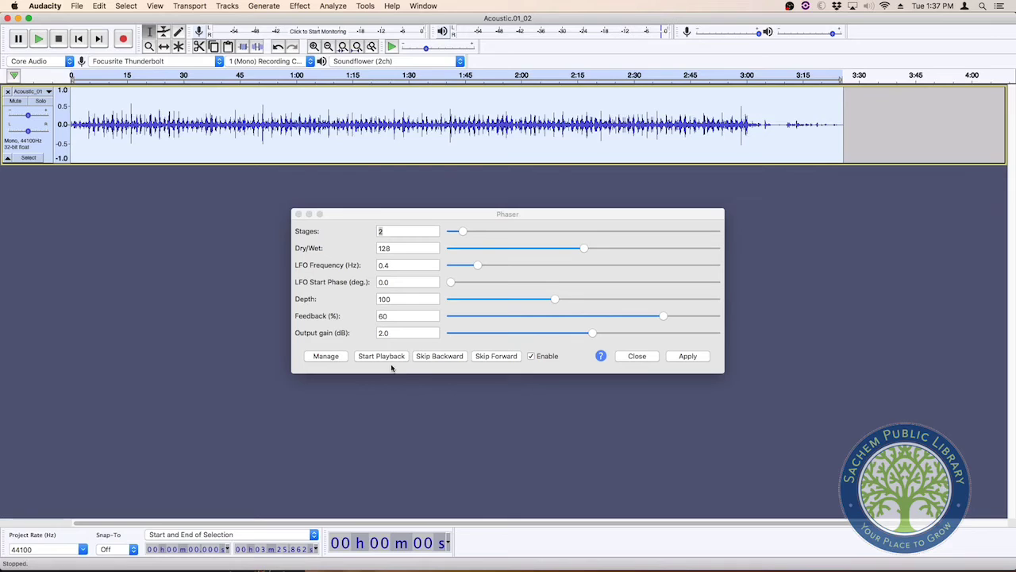
pyautogui.click(104, 5)
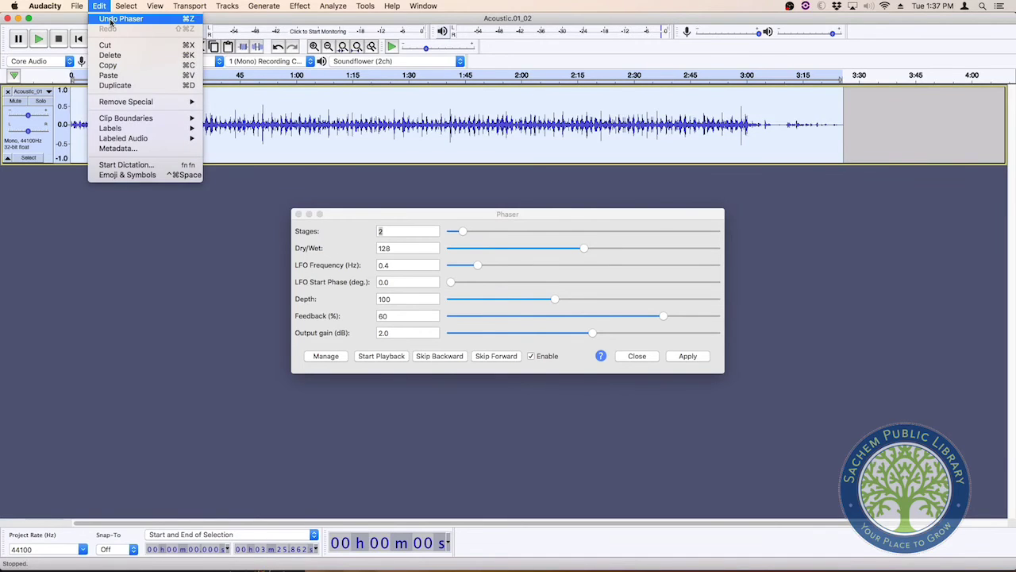
pyautogui.click(110, 20)
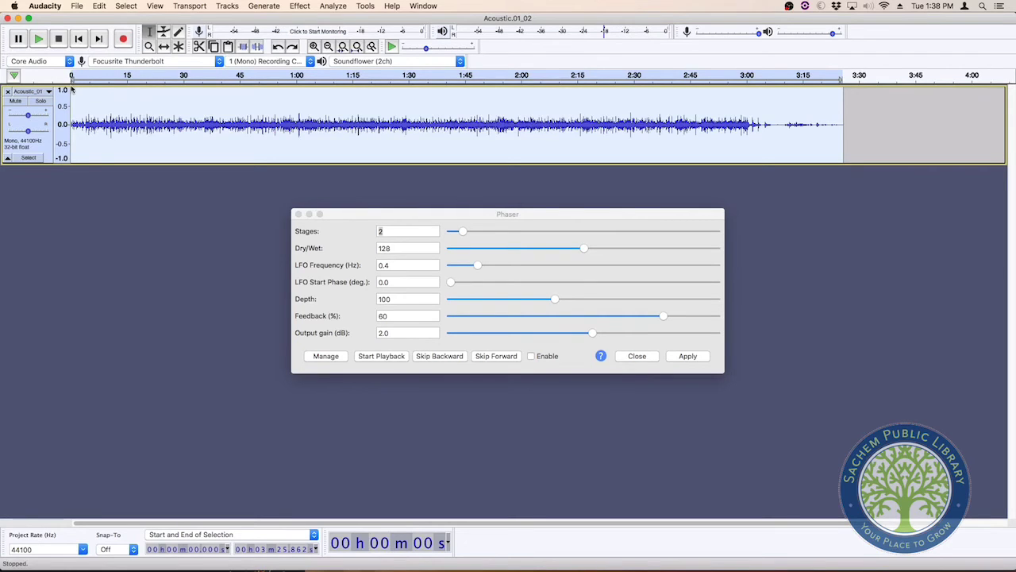
pyautogui.press('space')
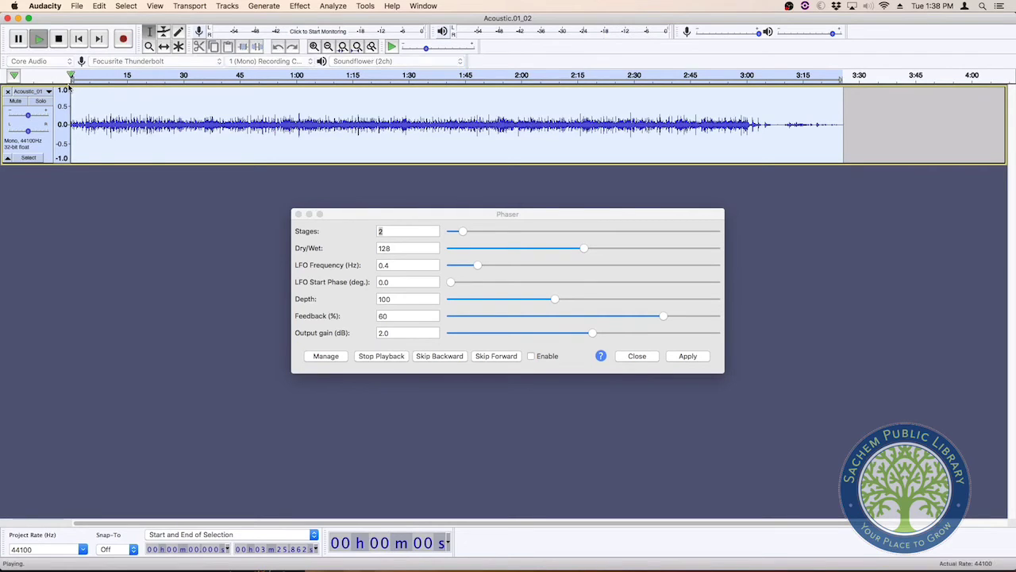
pyautogui.click(59, 38)
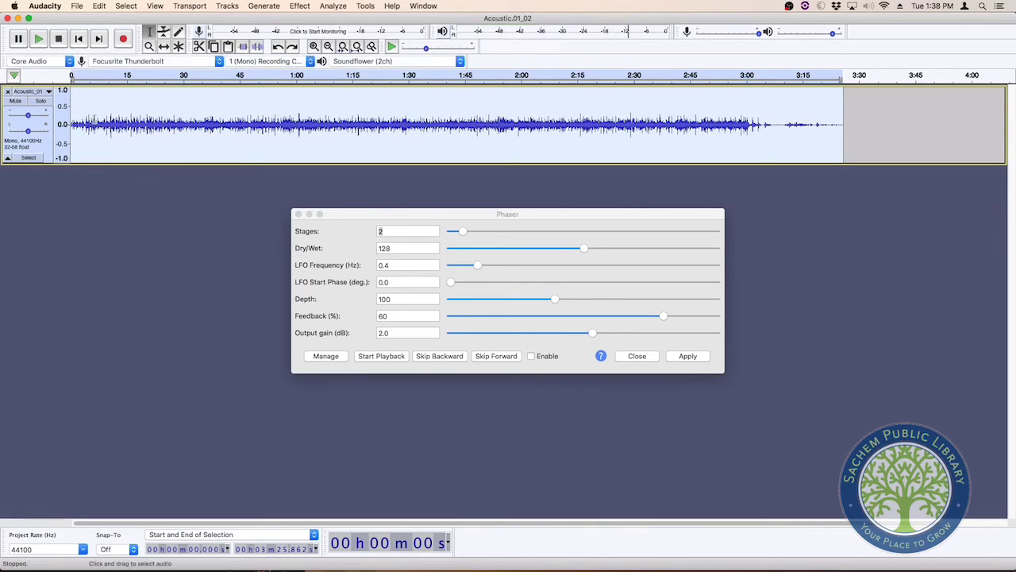
# Preview the Tremolo effect on the track with the Sine waveform and with the Sawtooth waveform
pyautogui.click(309, 5)
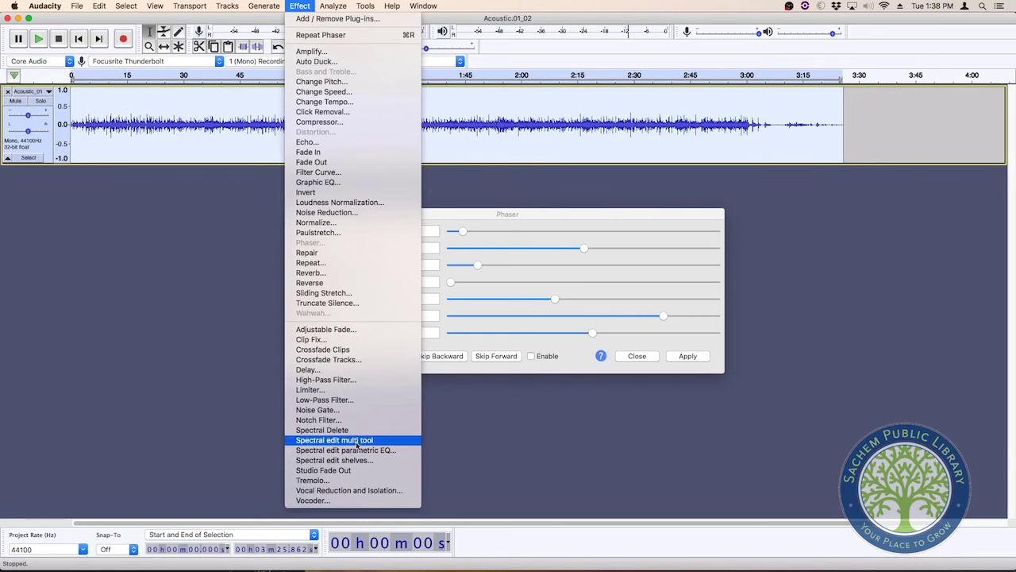
pyautogui.click(346, 481)
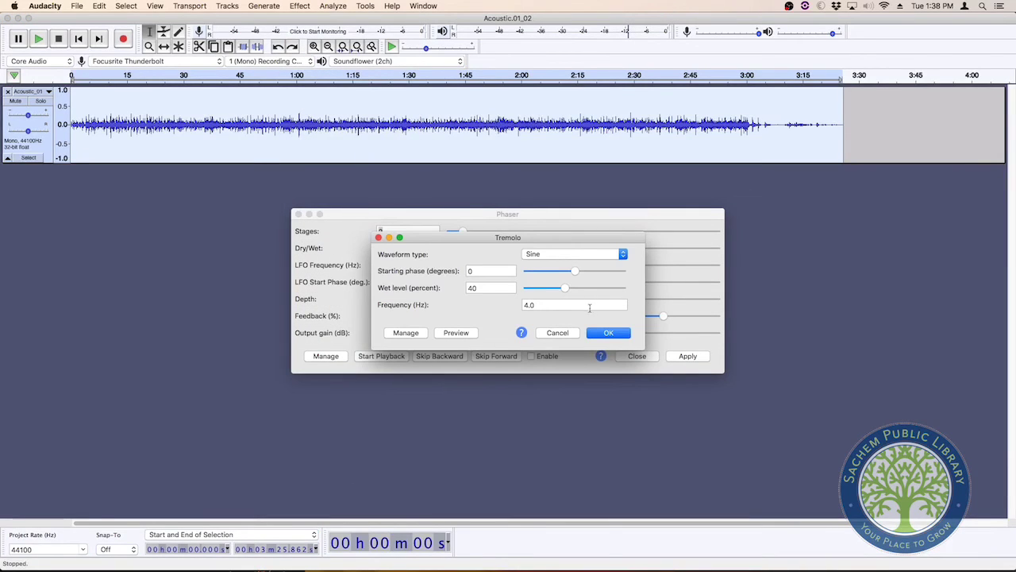
pyautogui.click(458, 334)
pyautogui.click(571, 255)
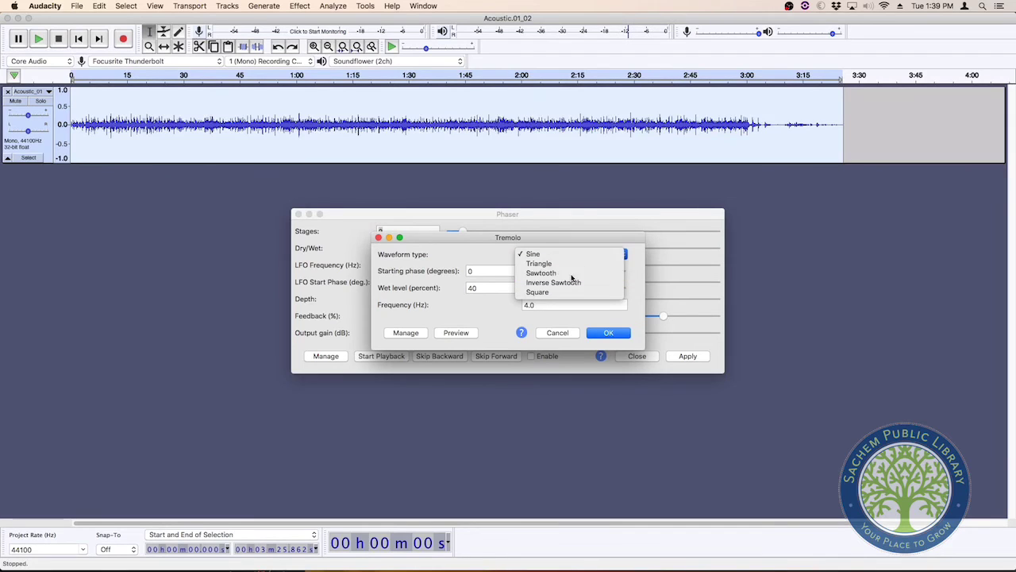
pyautogui.click(568, 272)
pyautogui.click(467, 332)
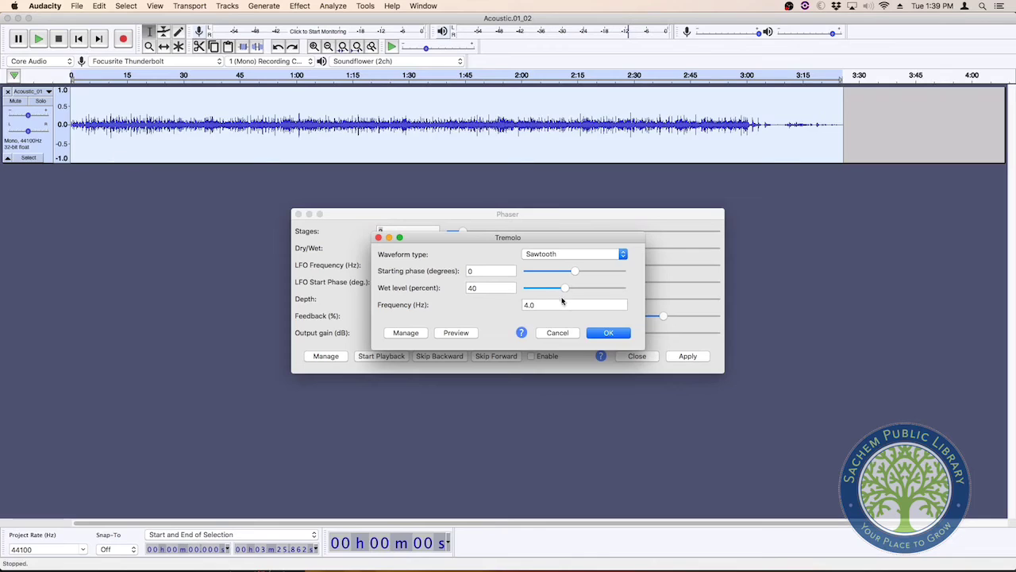
# Raise the tremolo's wet level to 81% and set its starting phase to -134 degrees, previewing after each change
pyautogui.moveTo(566, 292); pyautogui.dragTo(605, 290)
pyautogui.click(469, 335)
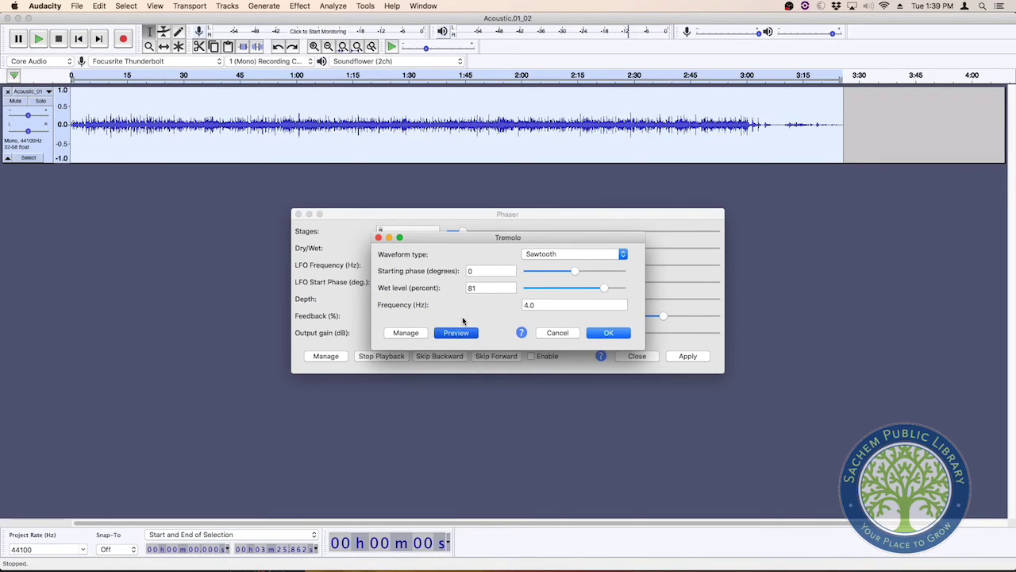
pyautogui.moveTo(576, 271); pyautogui.dragTo(539, 271)
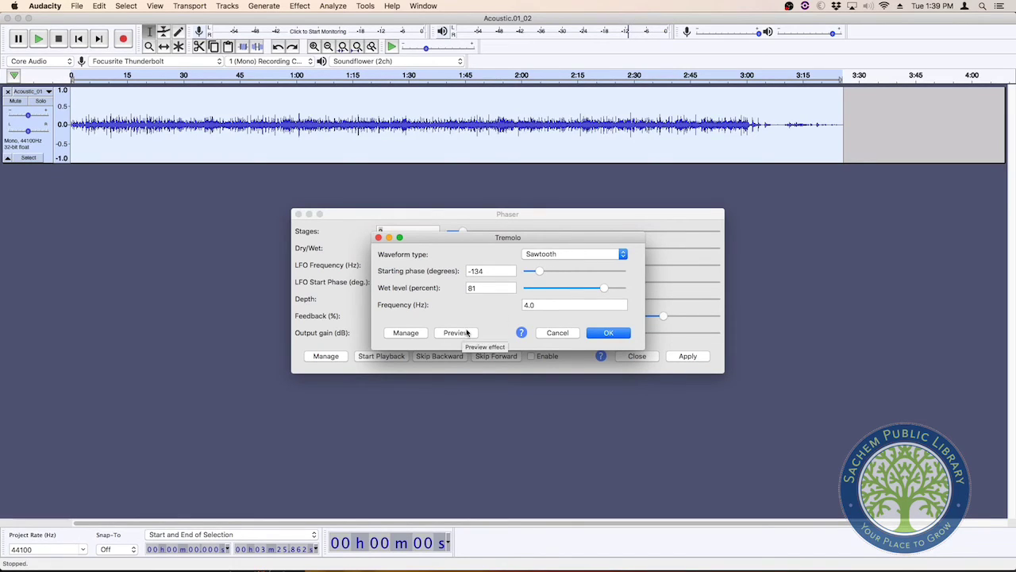
pyautogui.click(460, 334)
# Set the tremolo frequency to 10 Hz and preview the sound
pyautogui.click(574, 307)
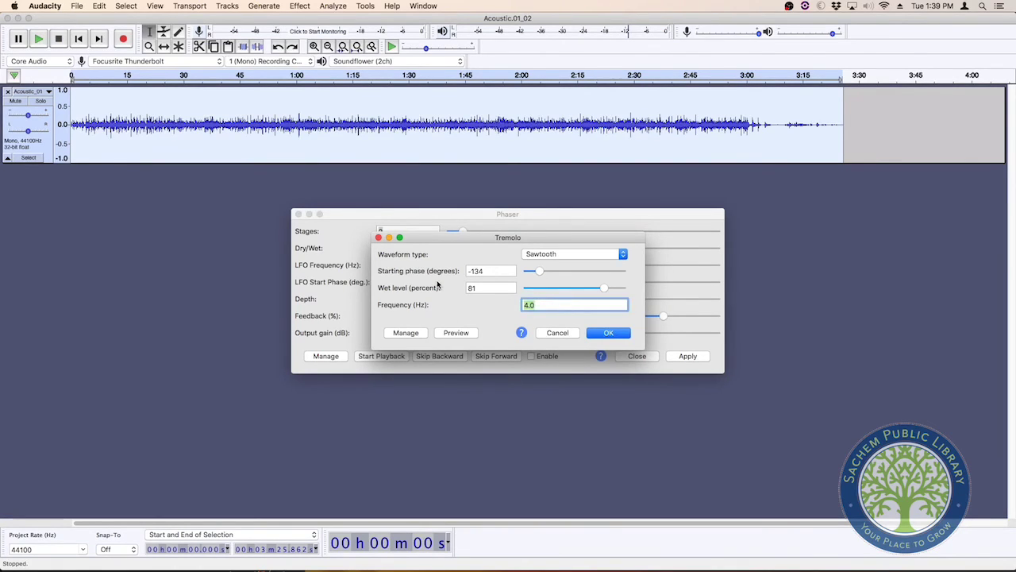
pyautogui.write('10')
pyautogui.click(463, 332)
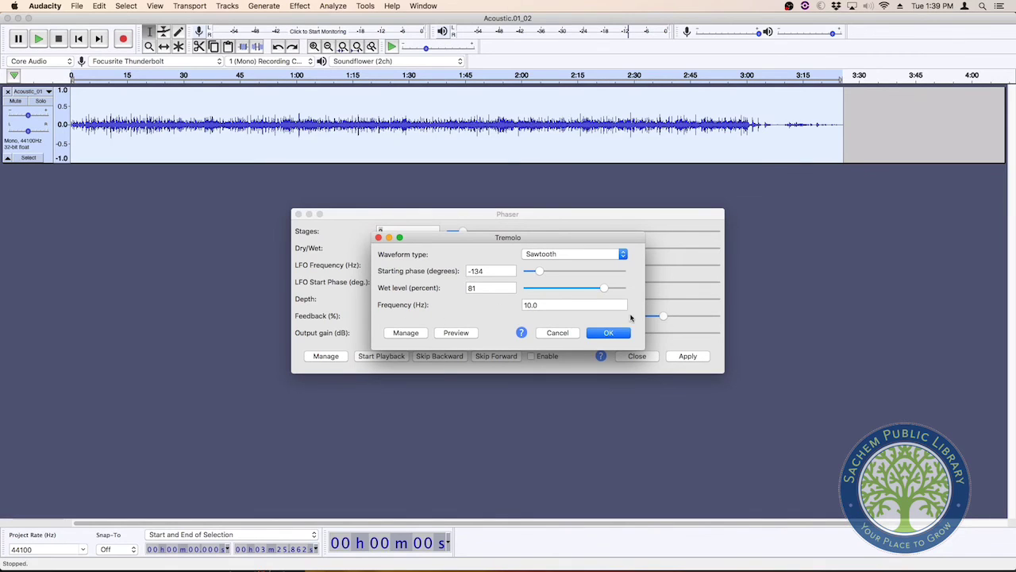
# Preview the tremolo at a frequency of 4 Hz and close the Tremolo and Phaser dialogs without applying either effect
pyautogui.press('Tab')
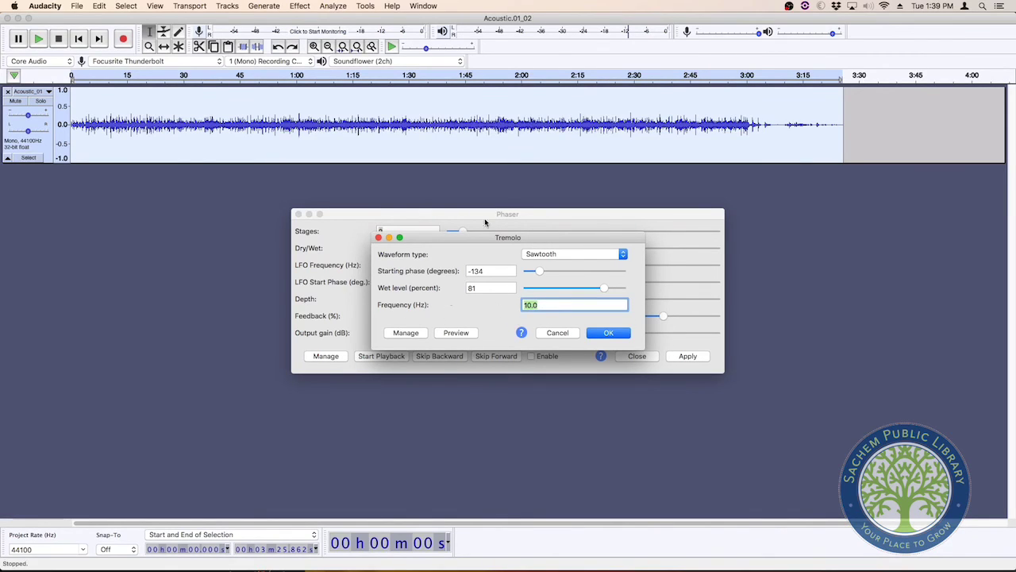
pyautogui.write('4')
pyautogui.click(465, 334)
pyautogui.click(567, 333)
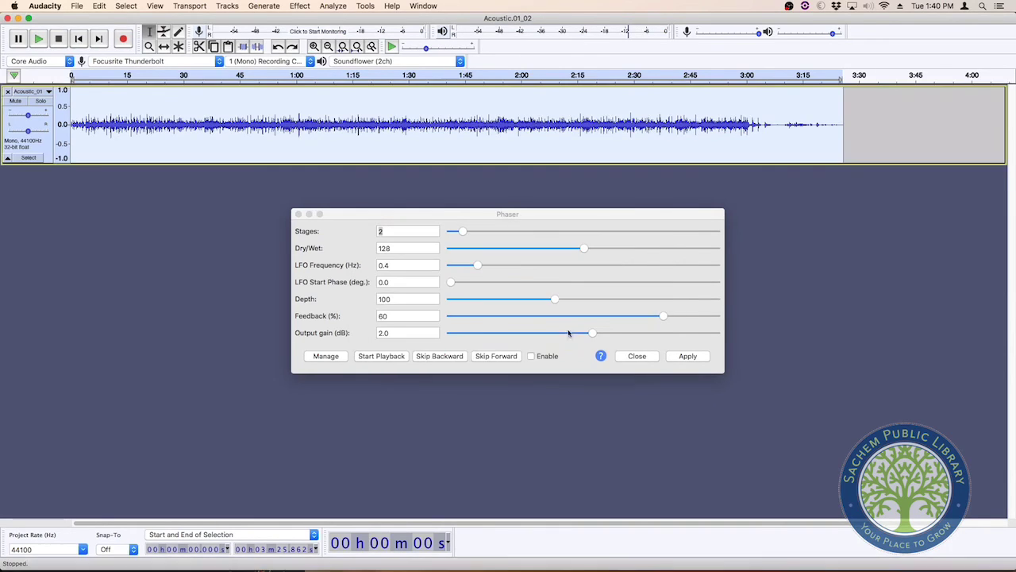
pyautogui.click(640, 357)
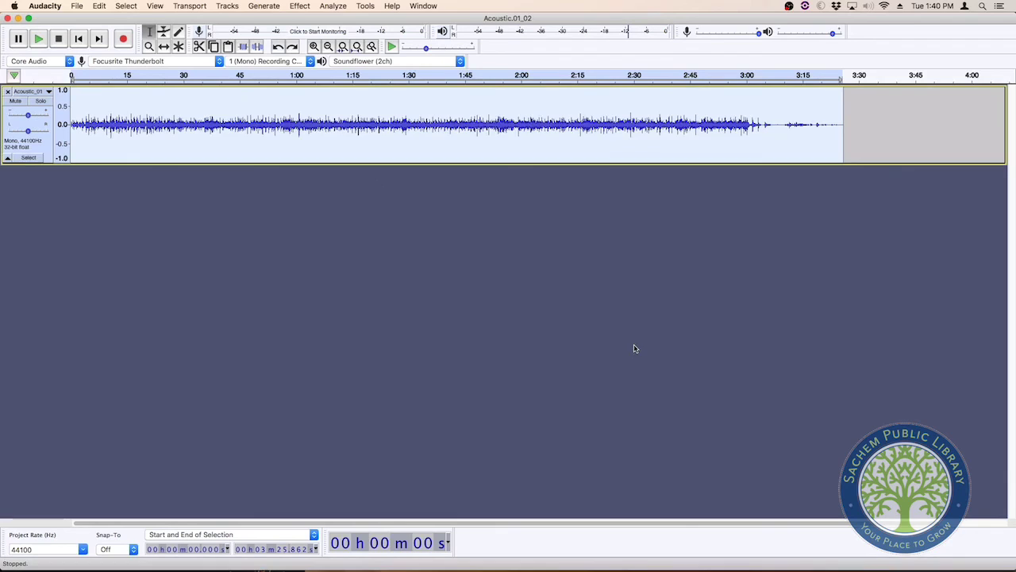
# Browse the list of plug-ins that can be added or removed and leave it without making changes
pyautogui.click(298, 6)
pyautogui.click(299, 19)
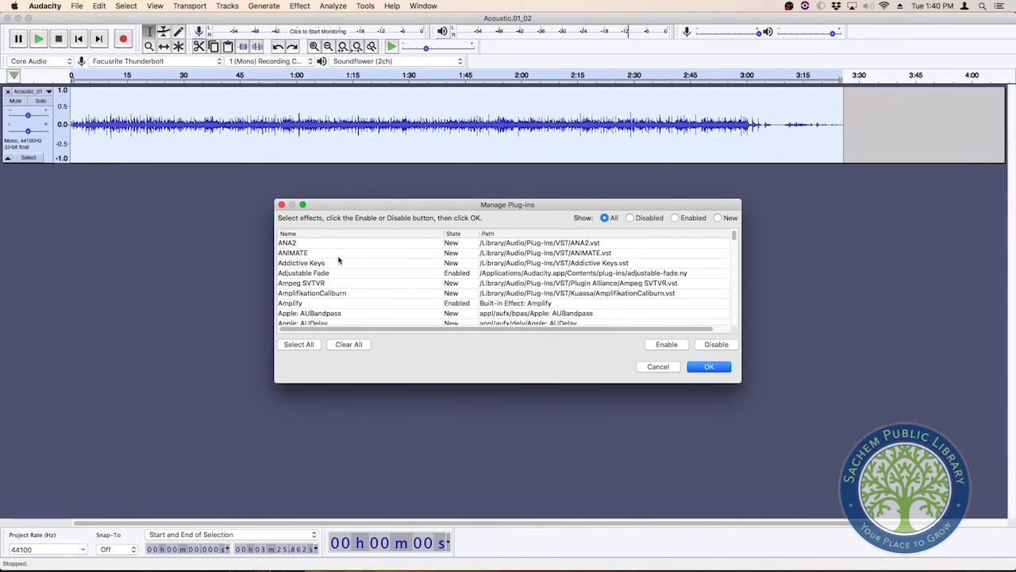
pyautogui.scroll(-20, 323, 286)
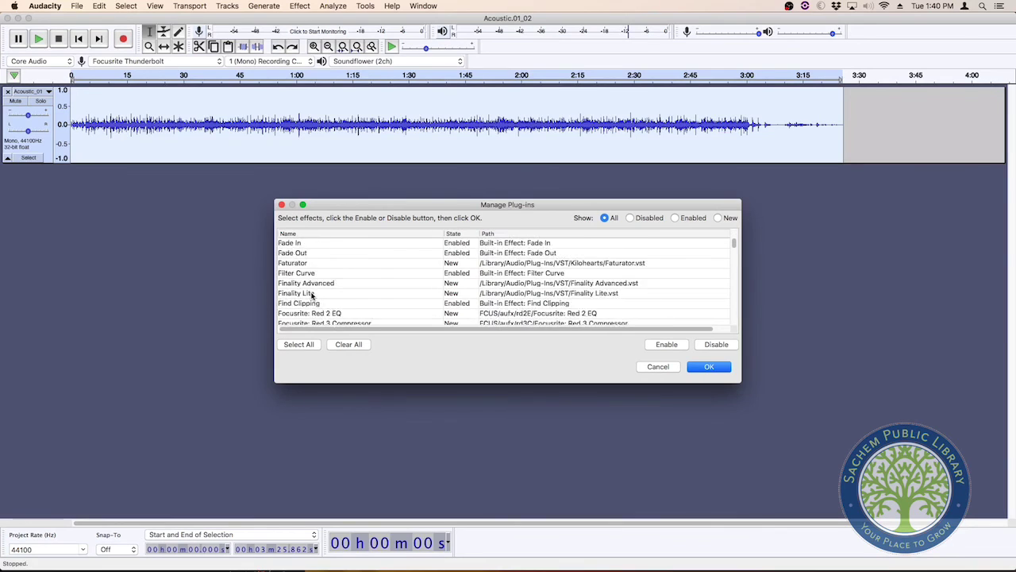
pyautogui.click(658, 366)
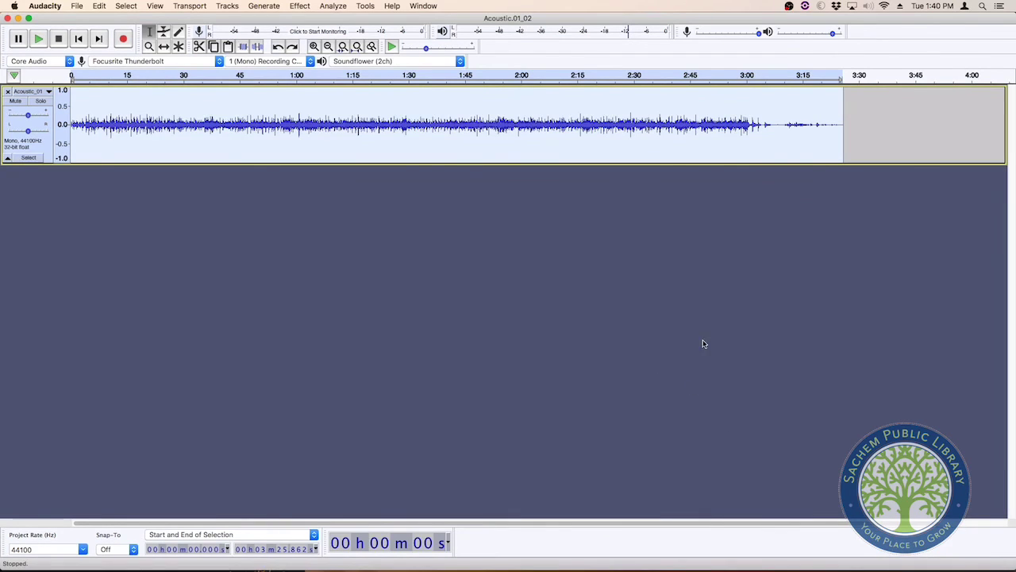
# Apply the Reverse effect to the whole track and play the result, jumping to about 23.5 seconds
pyautogui.click(300, 5)
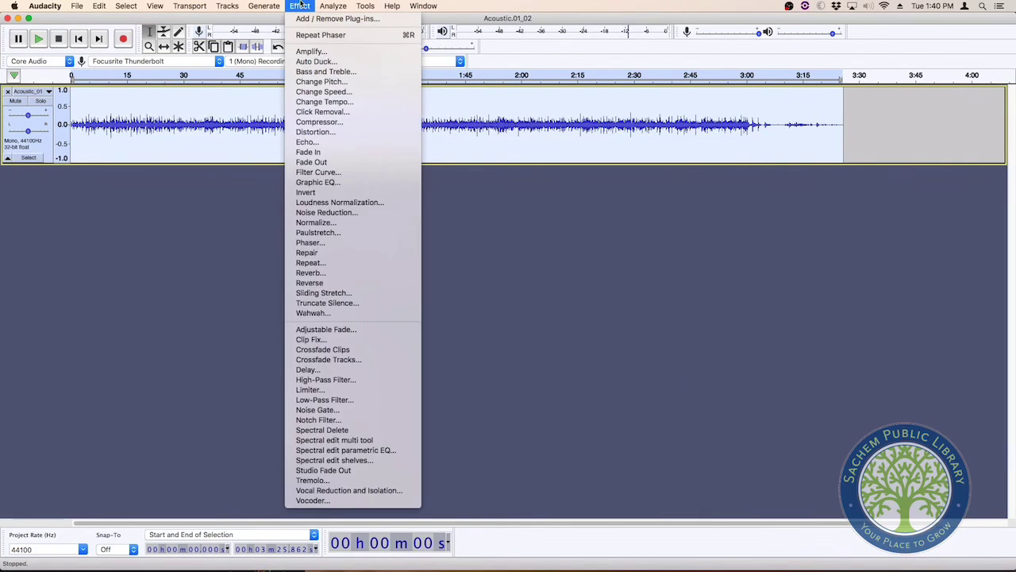
pyautogui.click(393, 283)
pyautogui.press('space')
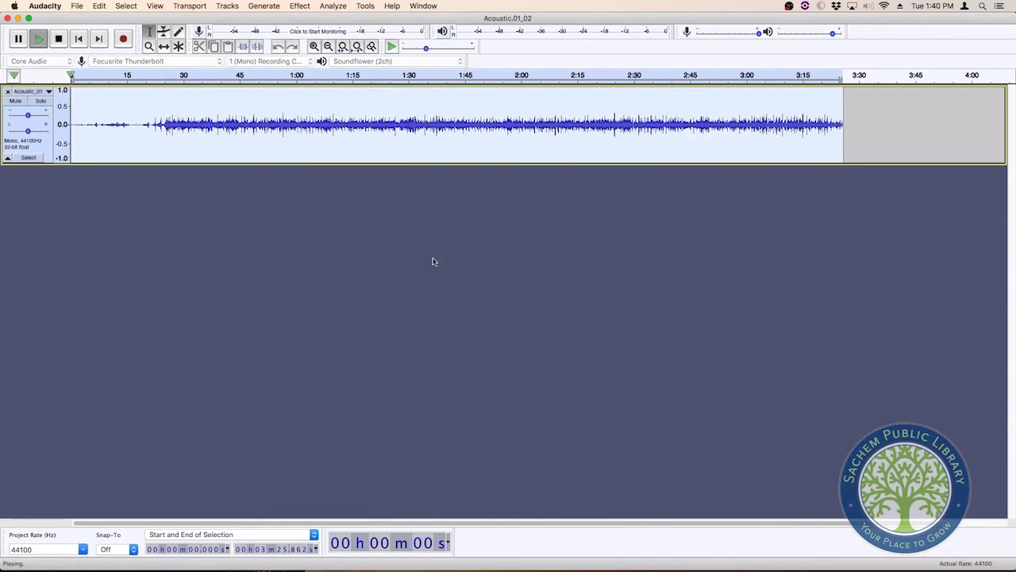
pyautogui.click(159, 101)
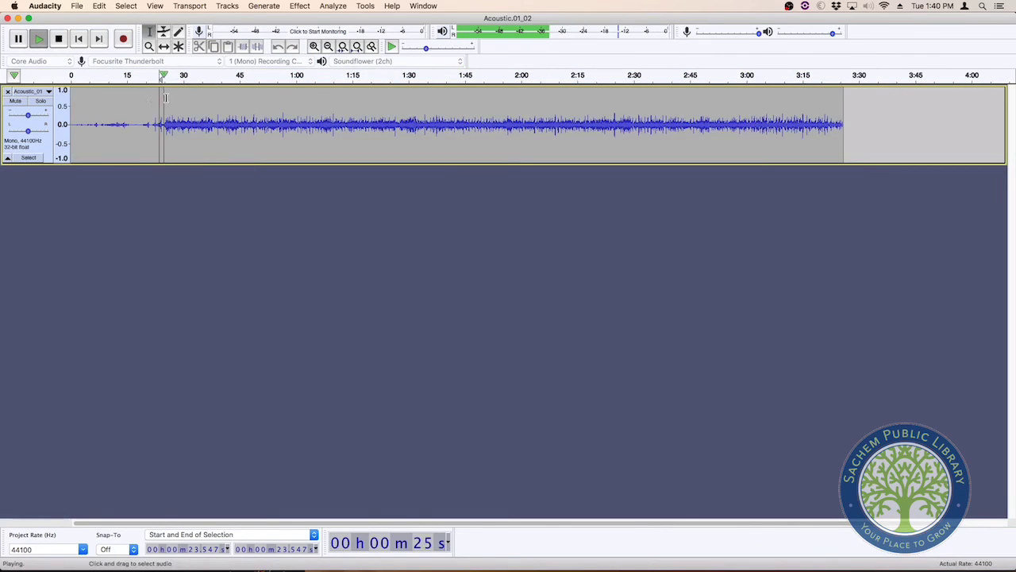